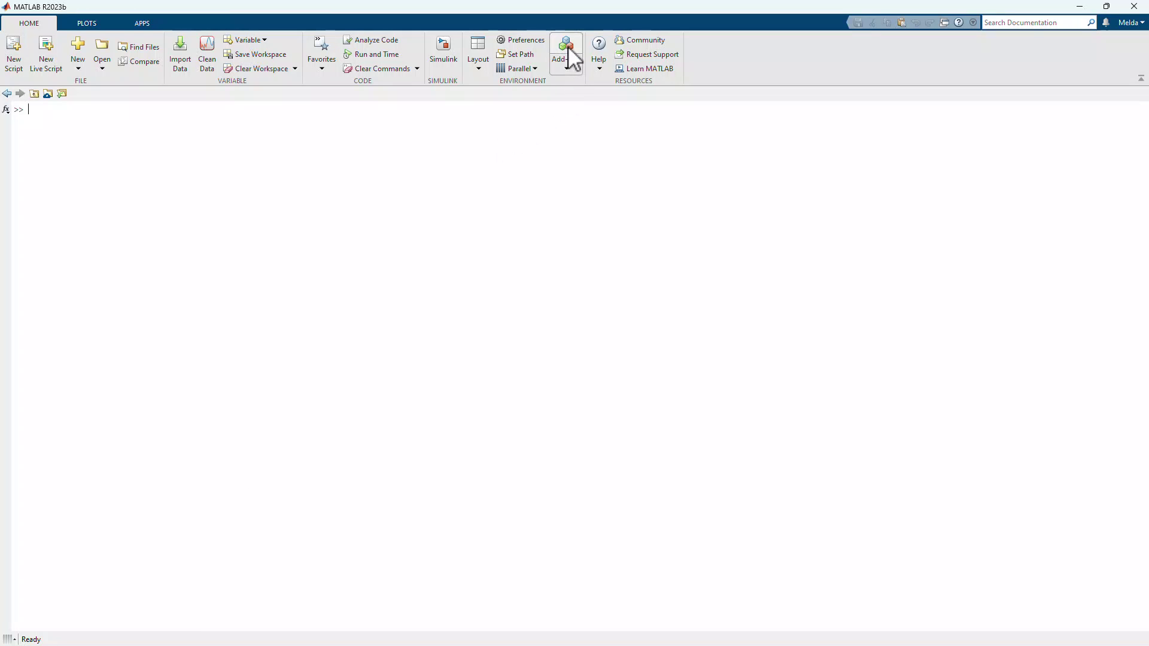
# Search the Add-Ons catalogue for 'reduced order' to find the Reduced Order Modeling Support Package
pyautogui.click(567, 45)
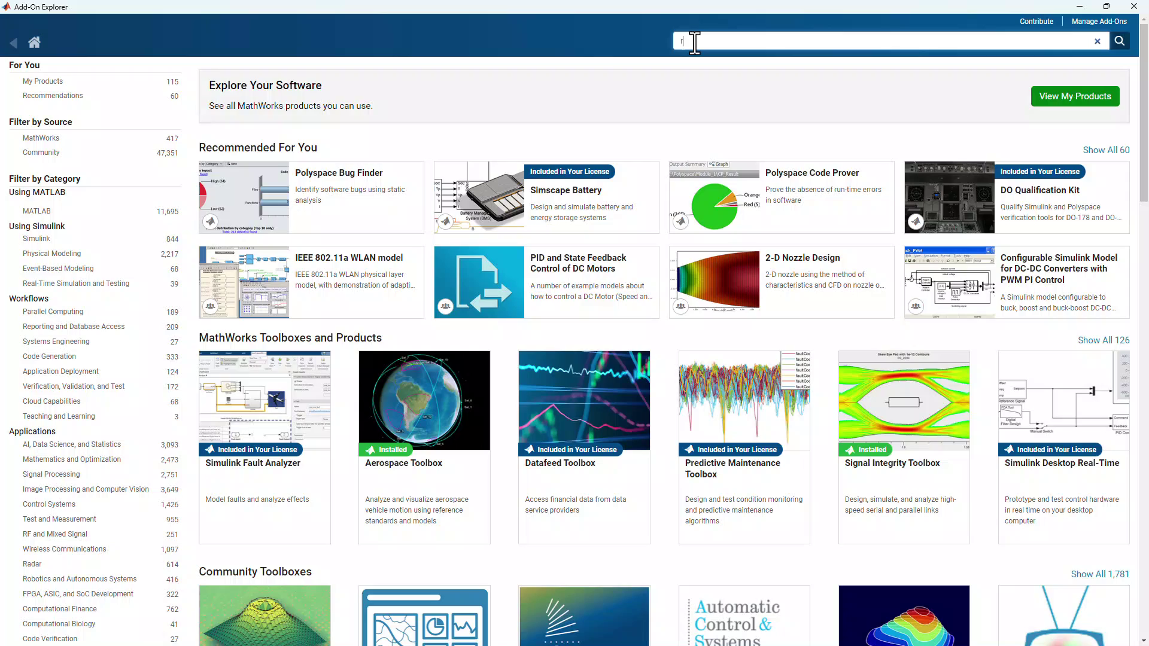
pyautogui.write('reduced order')
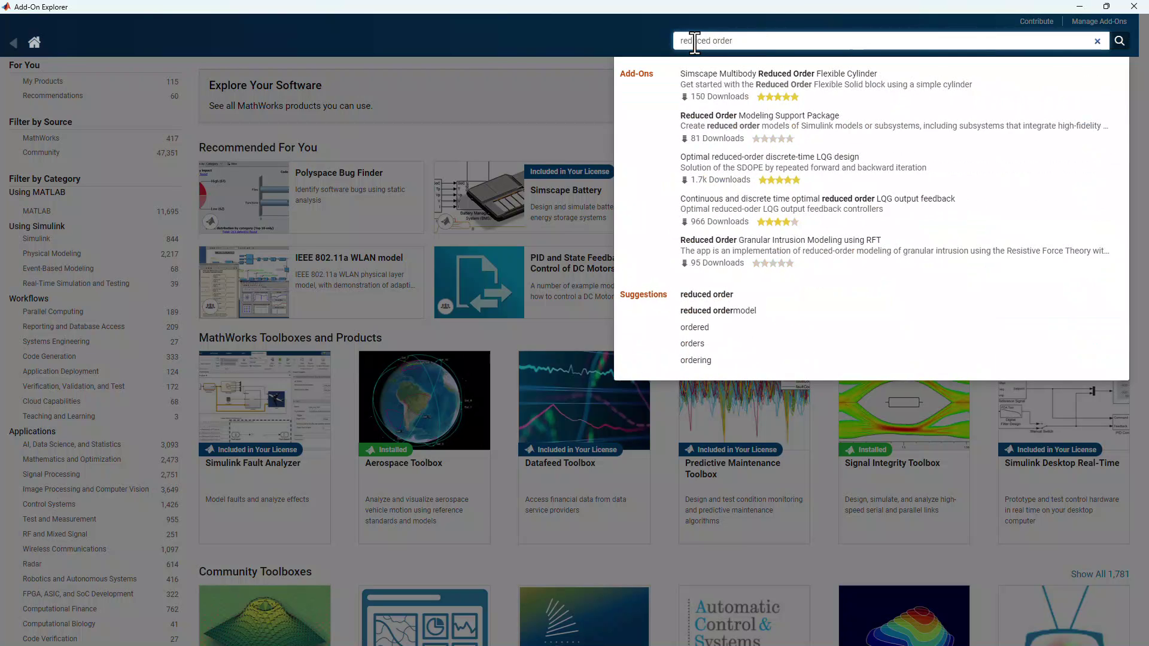
pyautogui.click(741, 123)
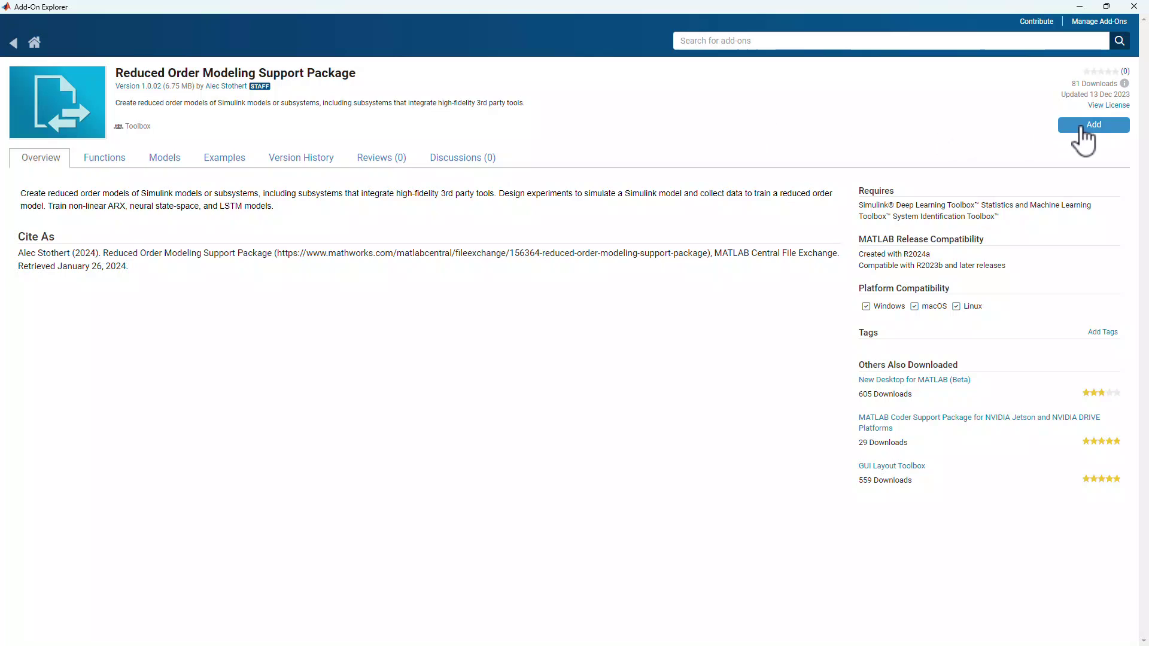
# Install the support package, accept its license, and return to the MATLAB command window
pyautogui.click(1084, 126)
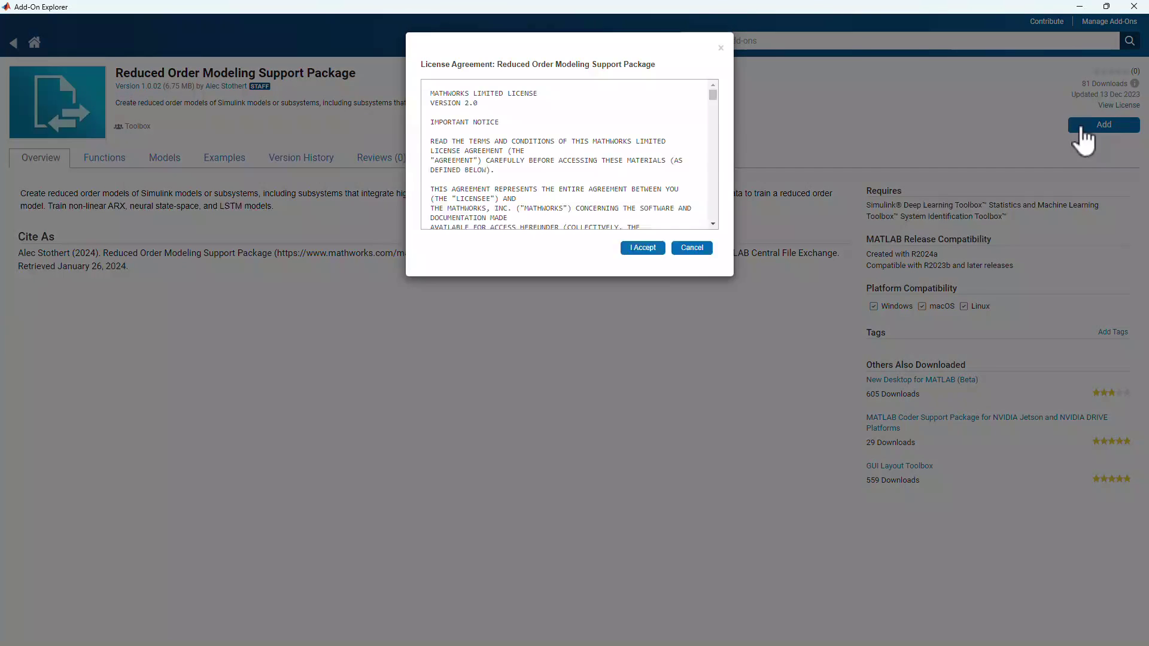
pyautogui.click(639, 246)
pyautogui.click(427, 87)
pyautogui.click(693, 247)
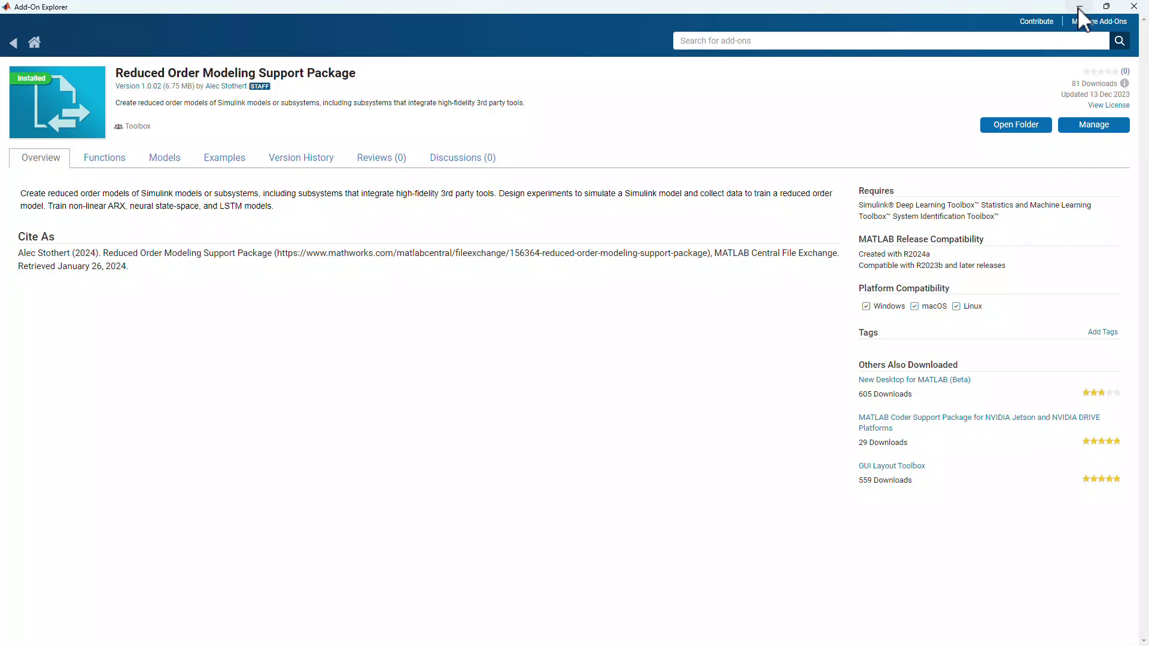
pyautogui.click(1080, 6)
pyautogui.write('open_system')
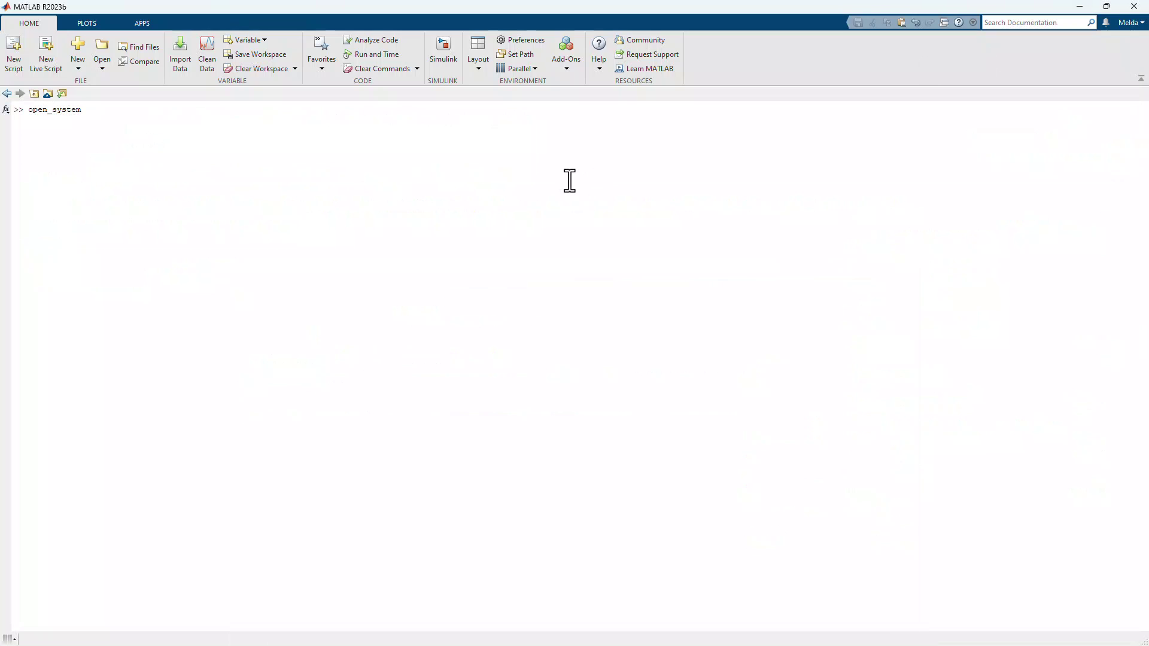
pyautogui.write('("JetEngineBlade")')
# Open JetEngineBlade maximized, inspect its High-fidelity Model subsystem, and return to the top level
pyautogui.press('Return')
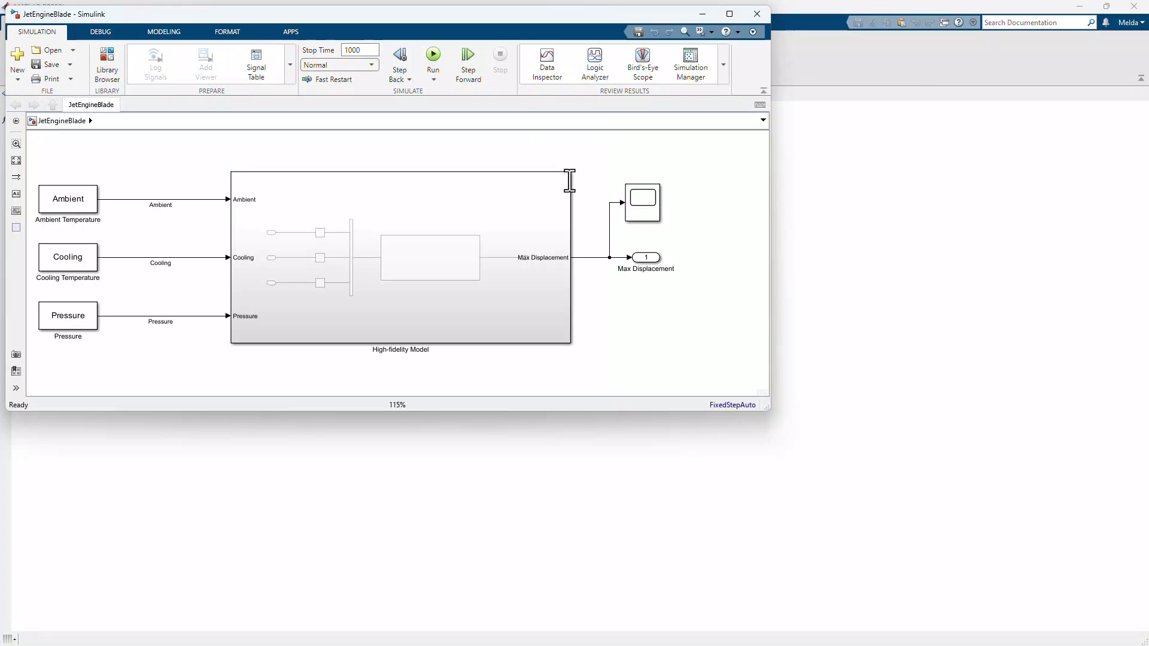
pyautogui.click(729, 14)
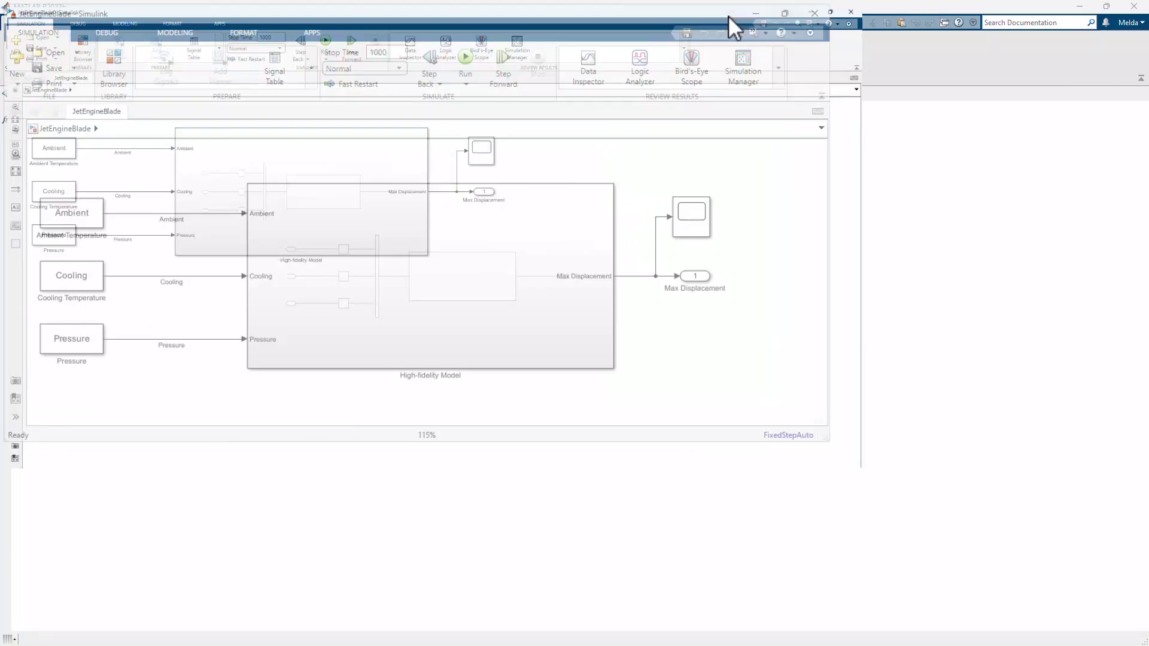
pyautogui.press('space')
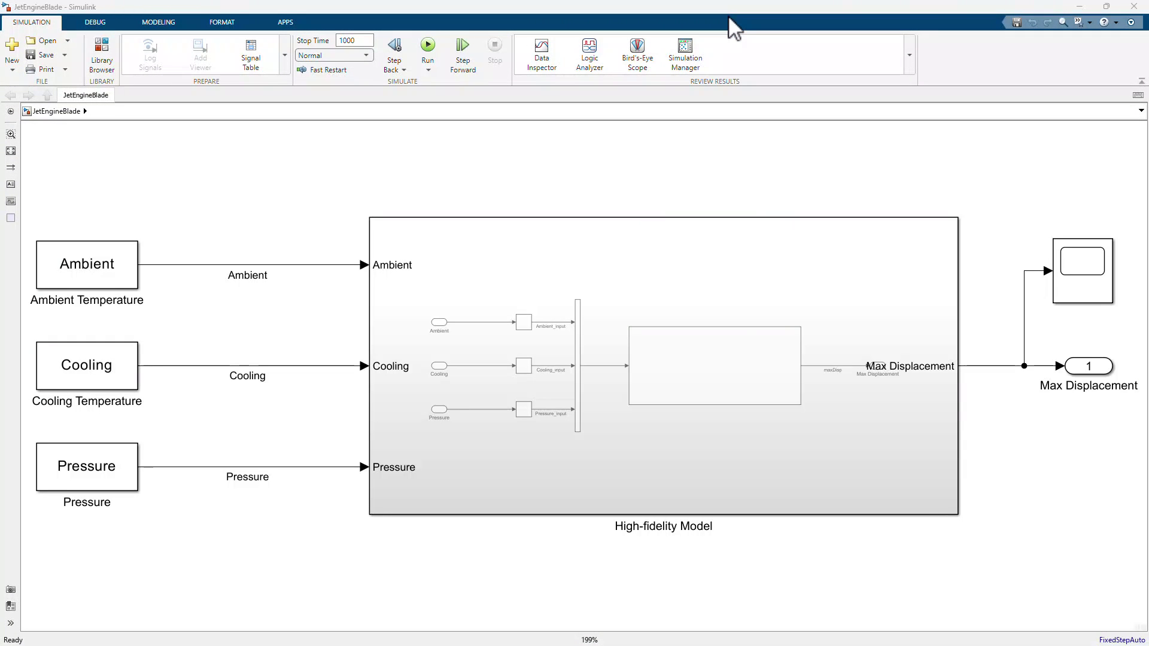
pyautogui.click(733, 457)
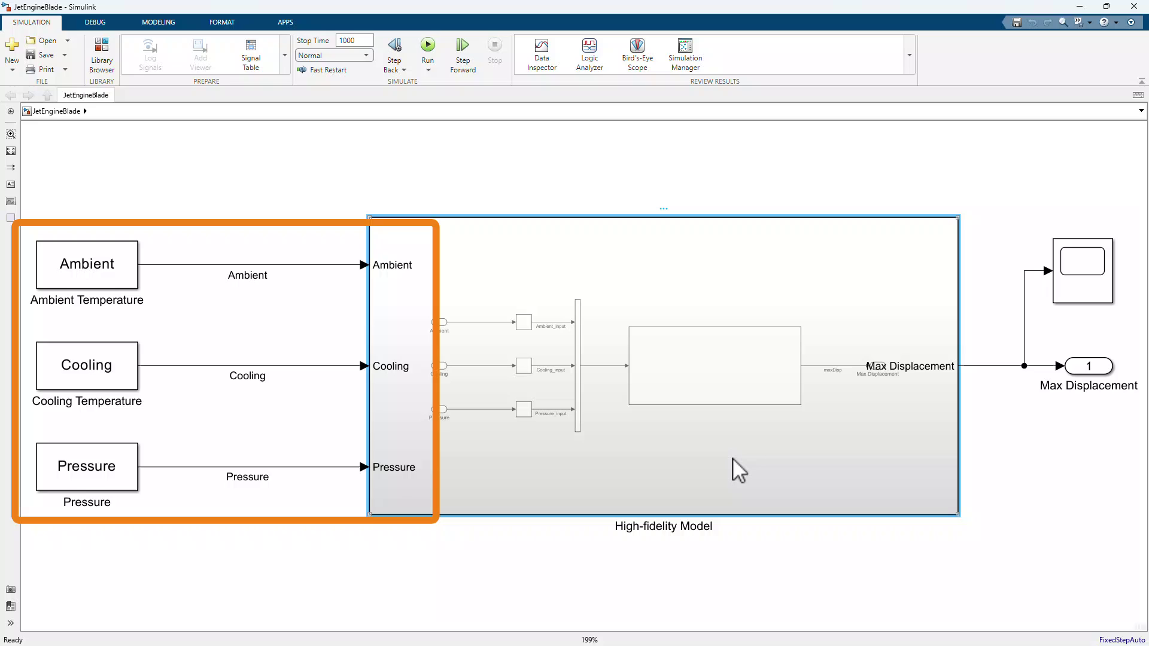
pyautogui.doubleClick(733, 458)
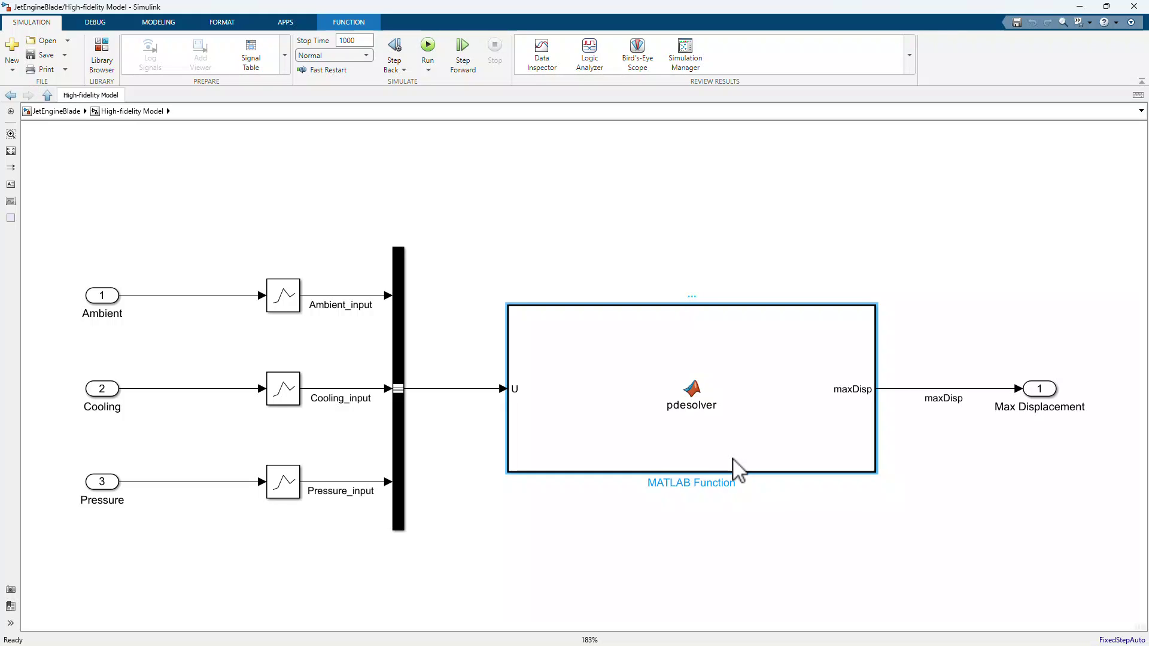
pyautogui.click(77, 122)
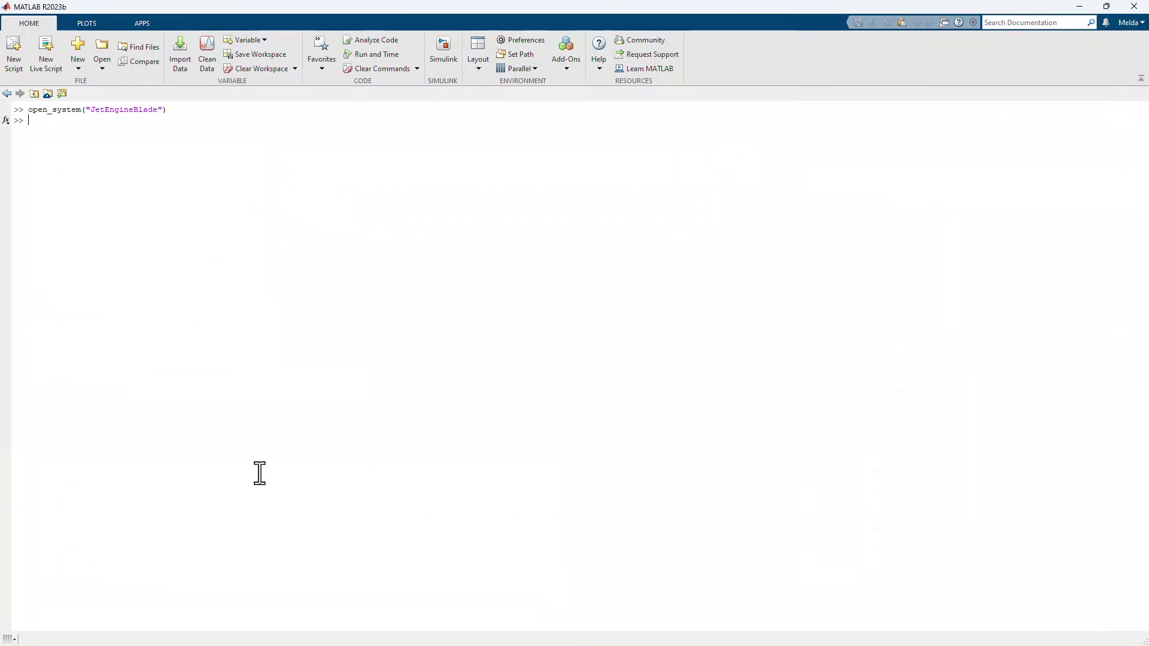
# Launch reducedOrderModeler("JetEngineBlade") full-screen and start a new ROM session
pyautogui.write('reducedOrderModeler')
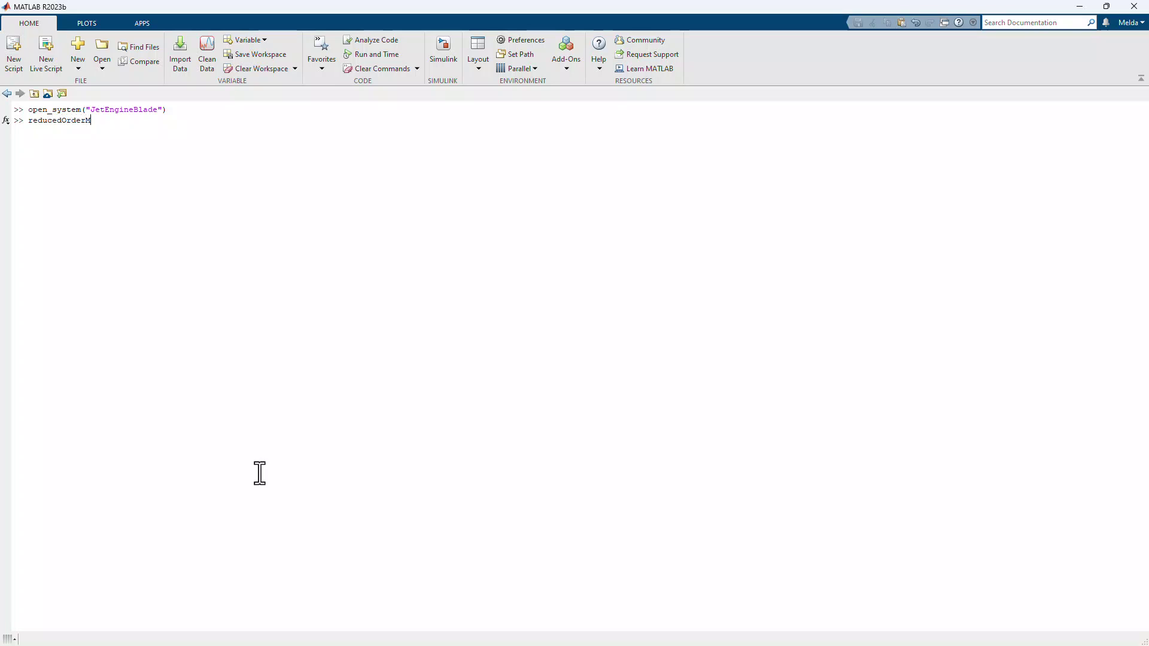
pyautogui.write('("JetEngineBlade")')
pyautogui.press('Return')
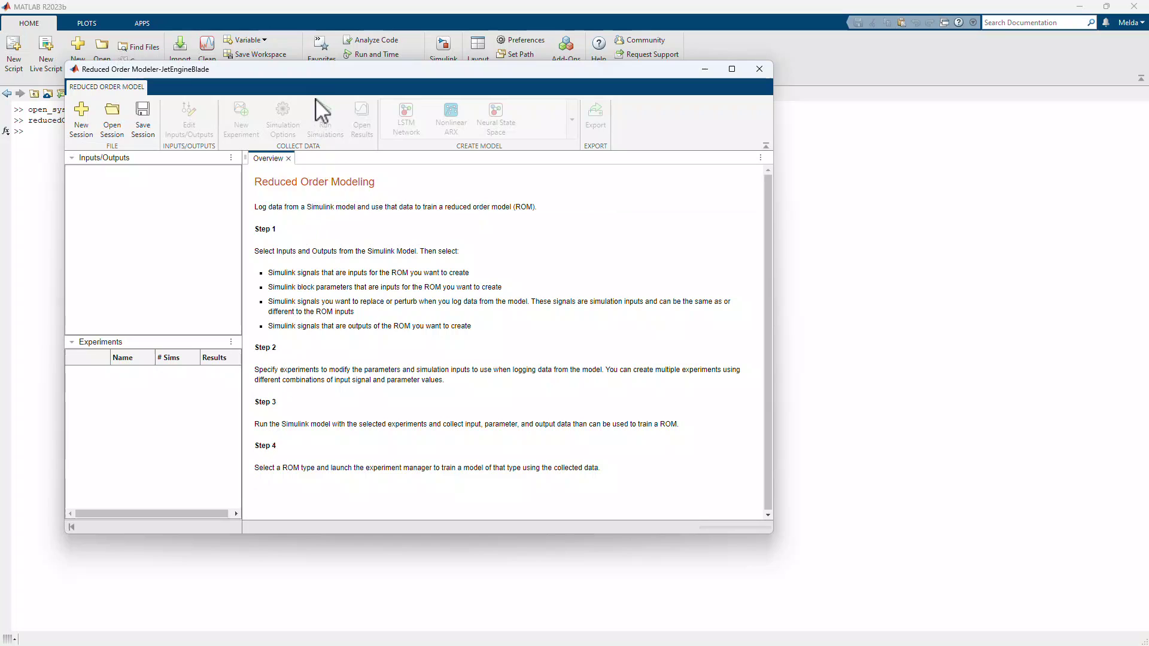
pyautogui.doubleClick(325, 73)
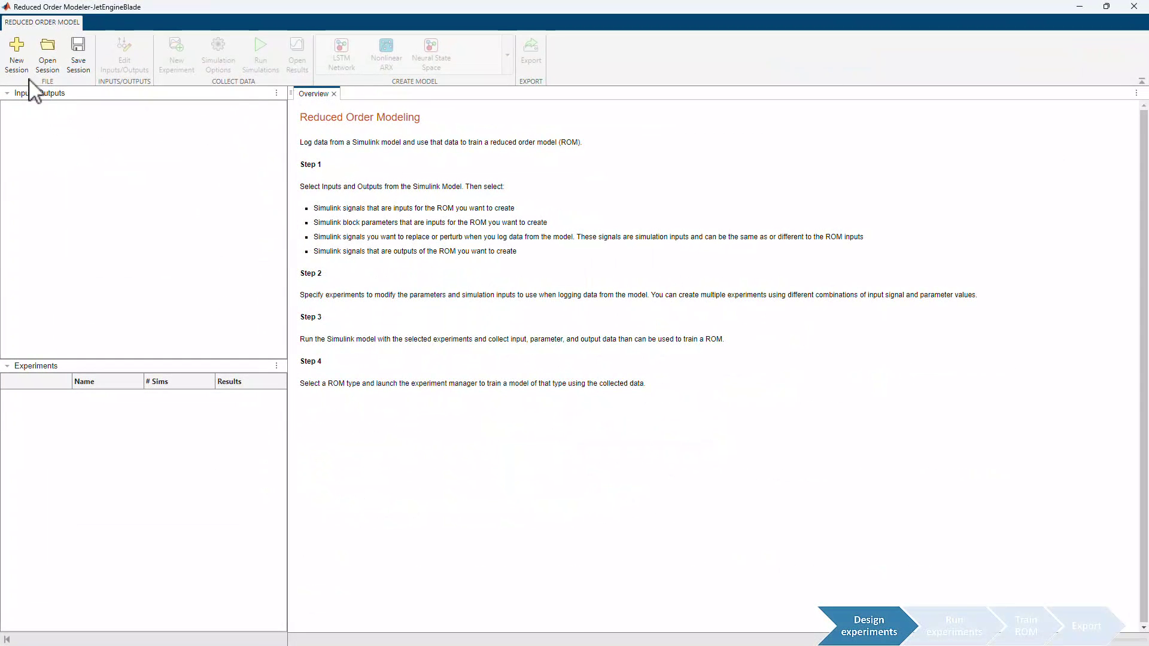
pyautogui.click(13, 58)
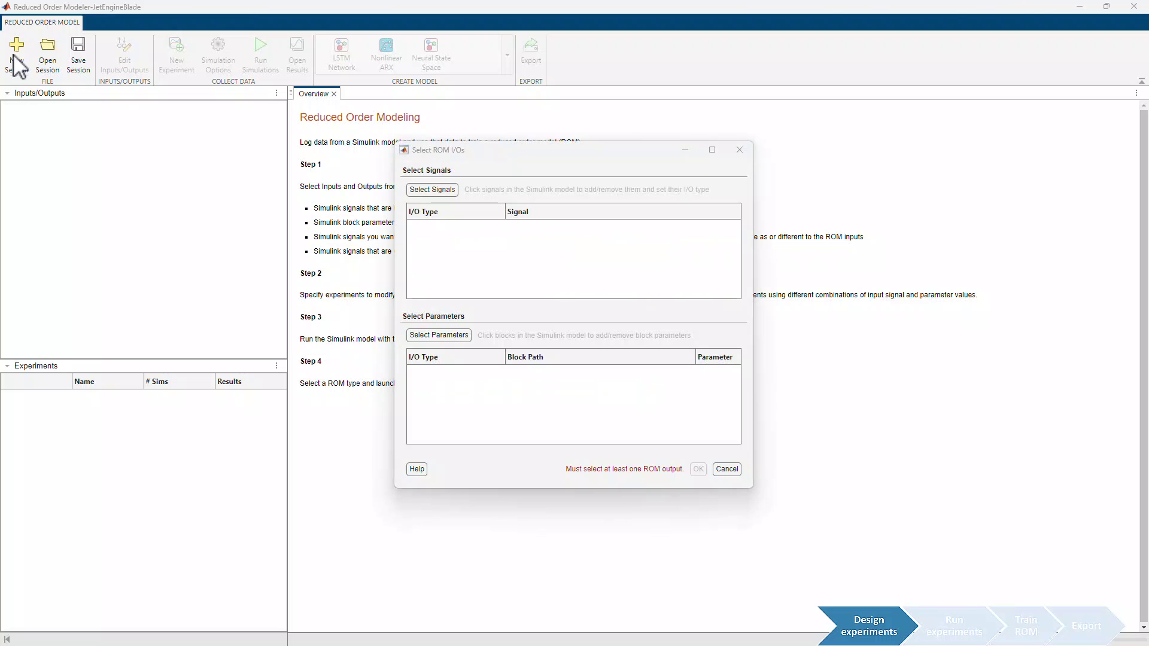
# Add the Ambient, Cooling and Pressure signal lines from the model to the ROM signals
pyautogui.click(432, 191)
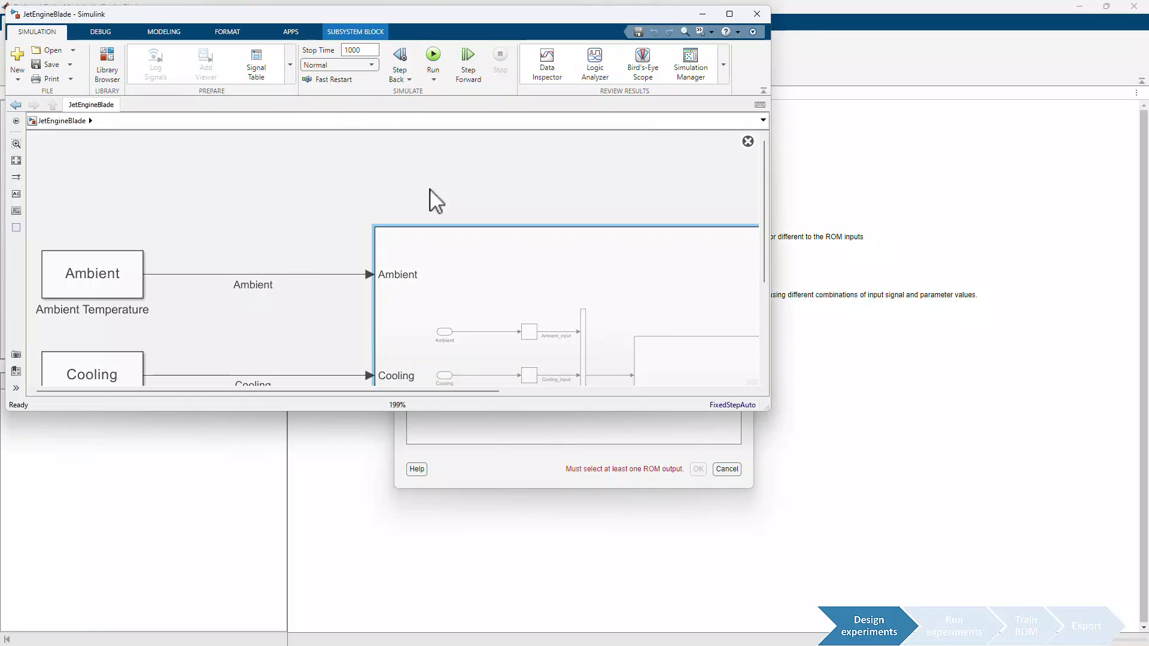
pyautogui.click(228, 190)
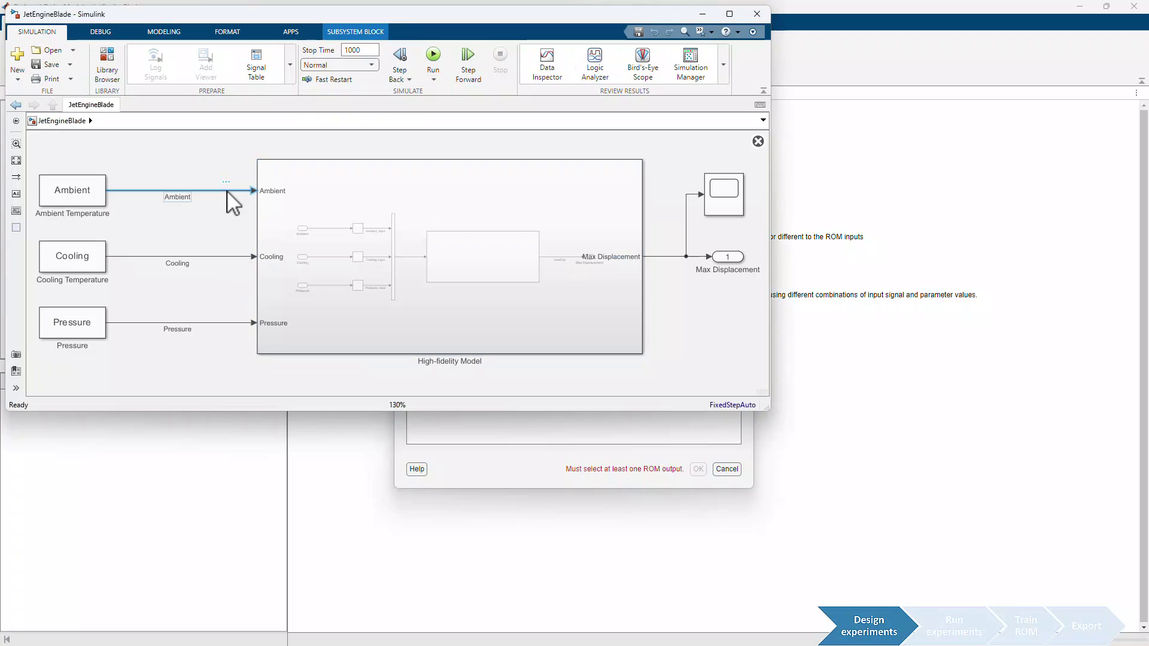
pyautogui.click(234, 214)
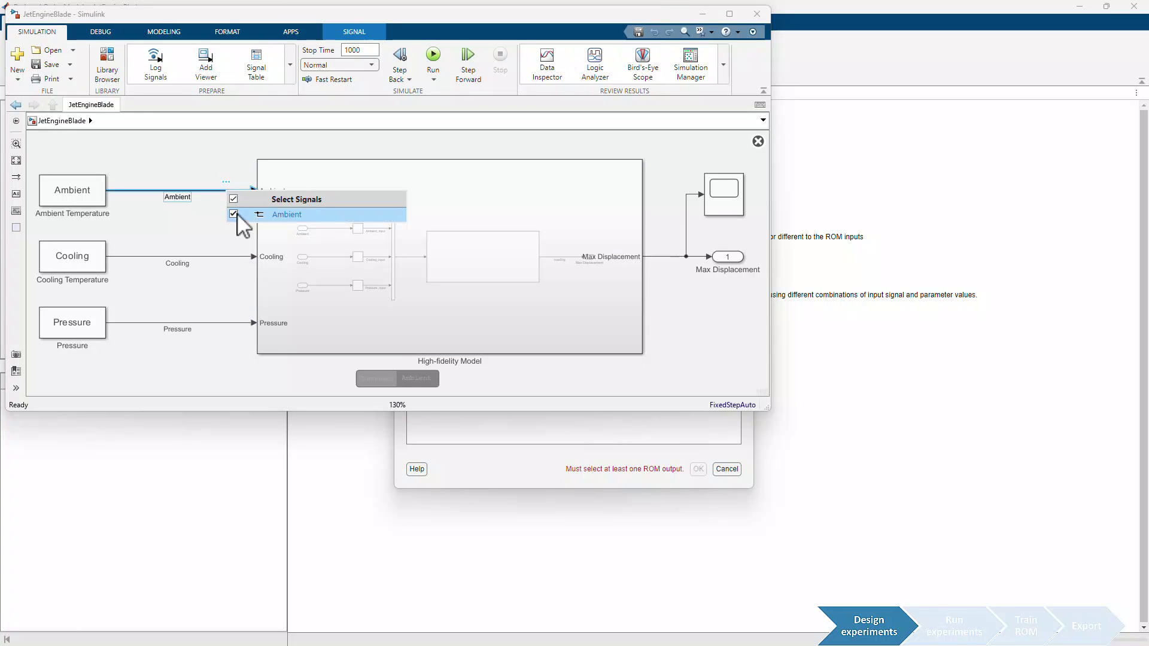
pyautogui.click(226, 258)
pyautogui.click(233, 295)
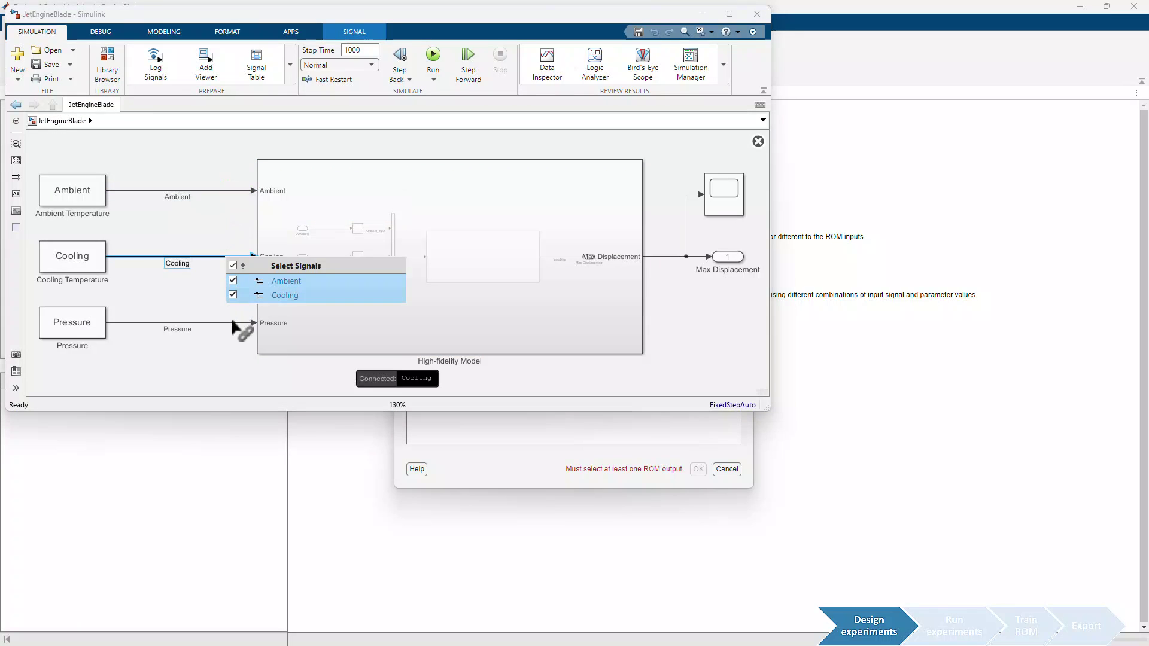
pyautogui.click(233, 323)
pyautogui.click(240, 375)
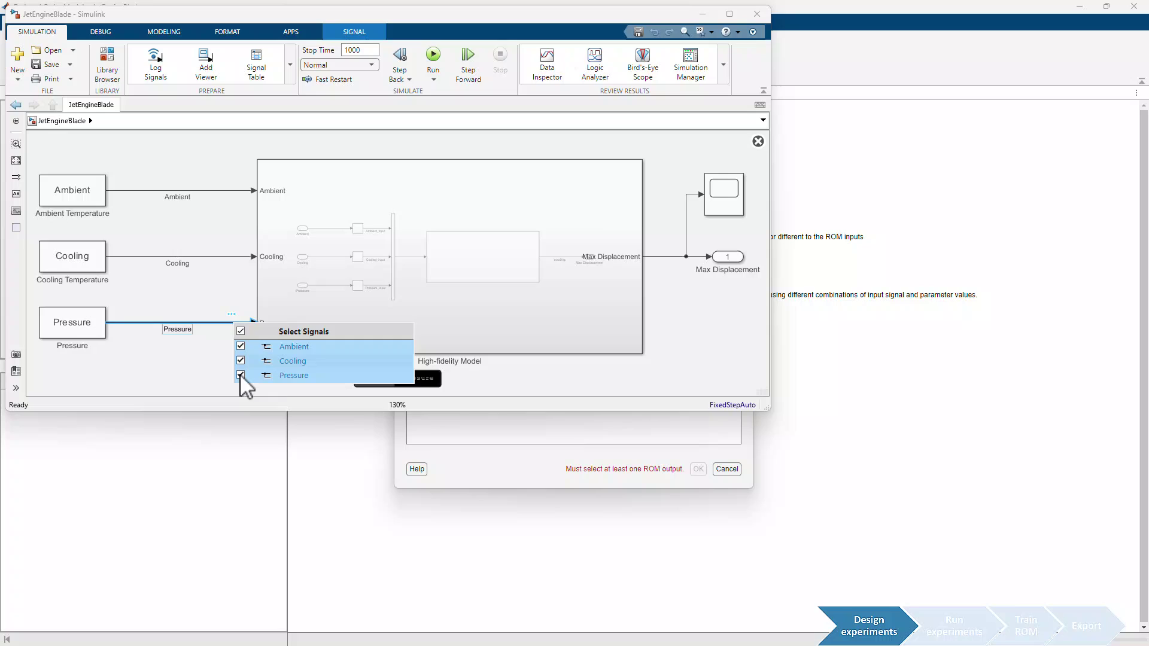
pyautogui.click(430, 439)
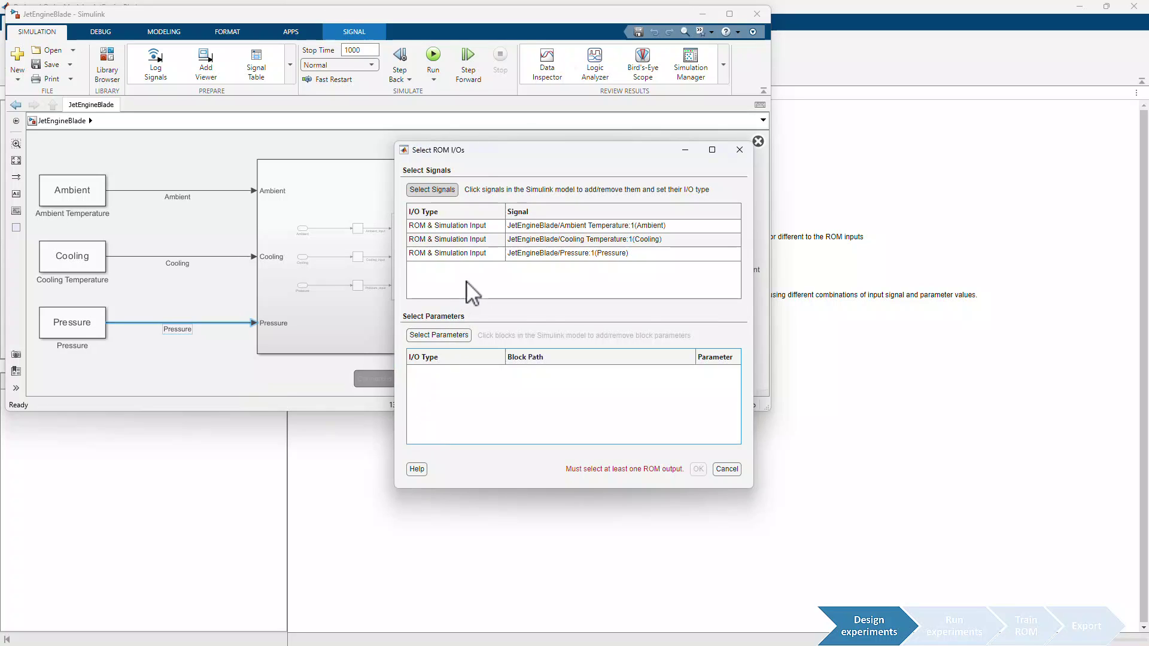
# Set the I/O Type of Ambient, Cooling and Pressure to Simulation Input
pyautogui.click(474, 222)
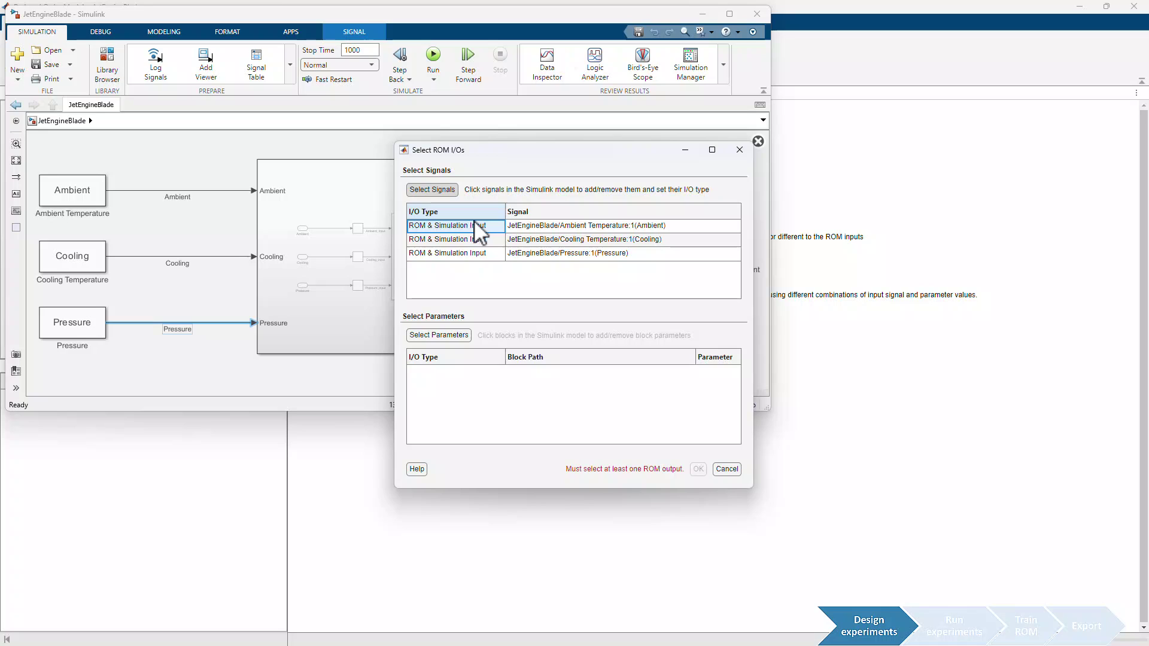
pyautogui.click(474, 223)
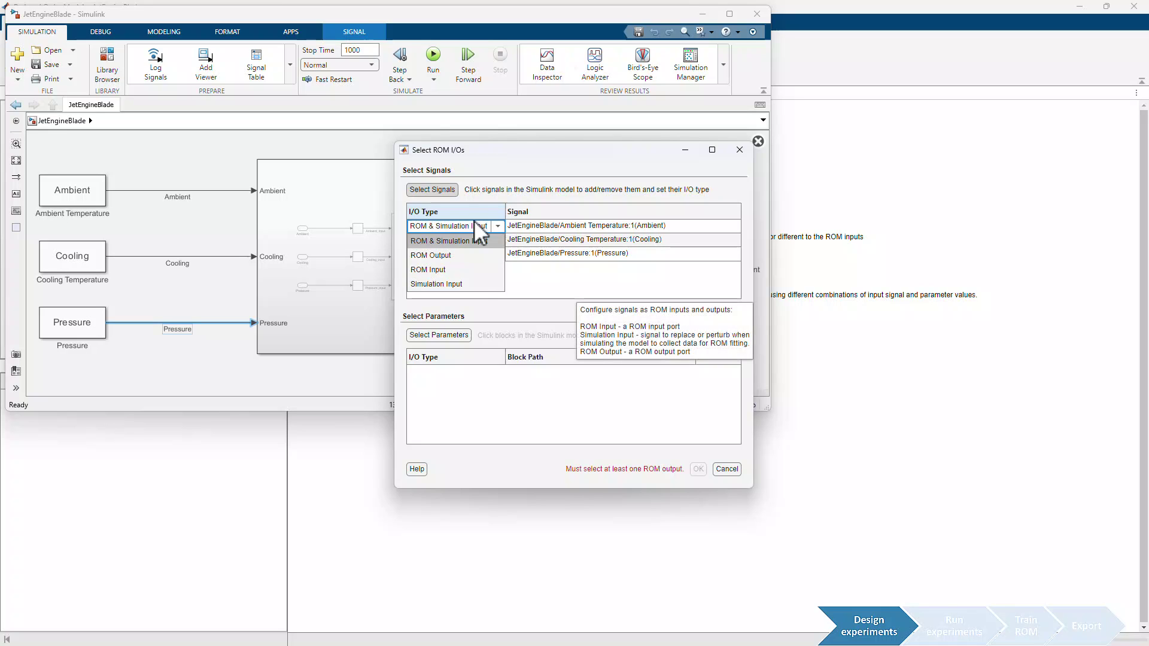
pyautogui.click(477, 283)
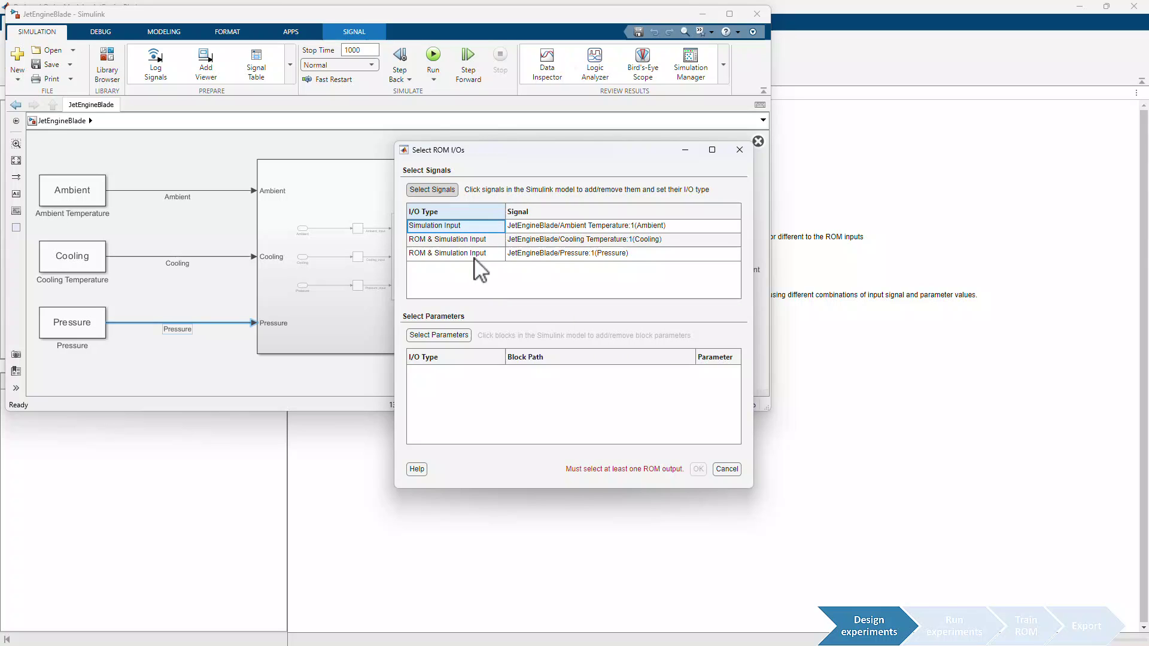
pyautogui.click(477, 241)
pyautogui.click(477, 241)
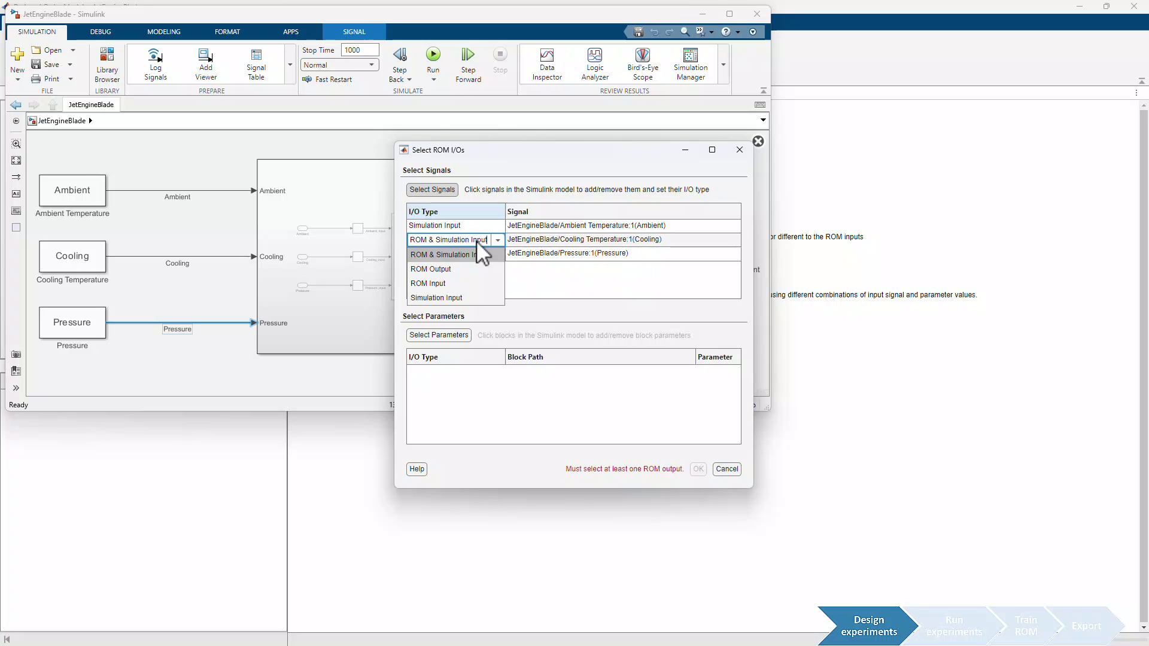
pyautogui.click(482, 297)
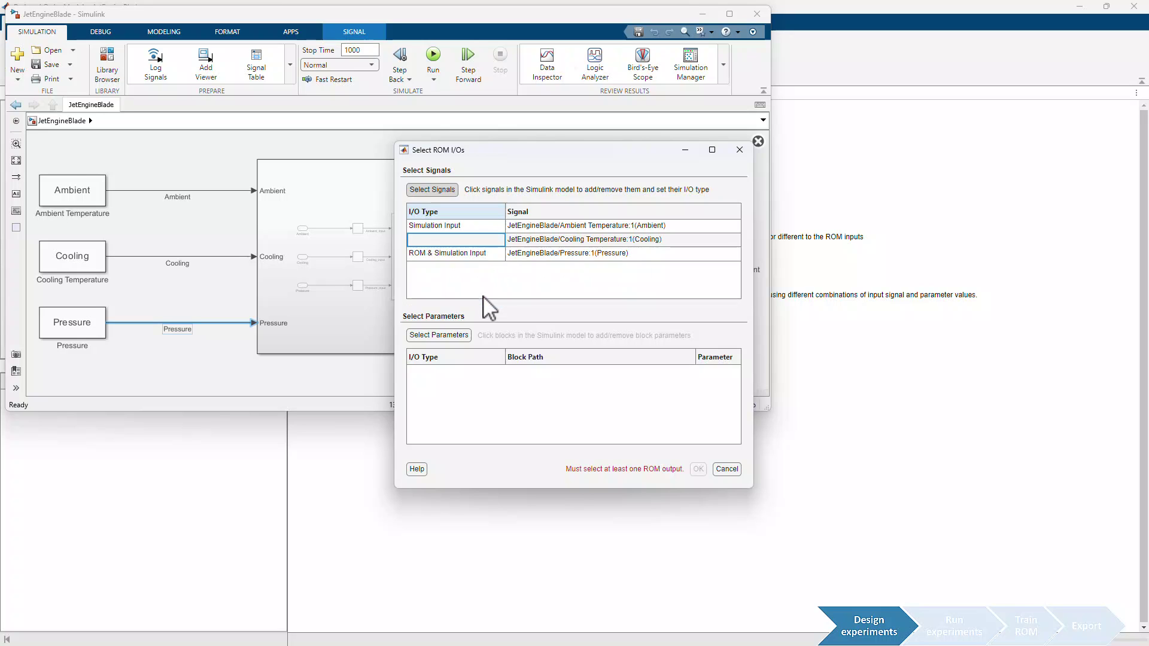
pyautogui.click(479, 253)
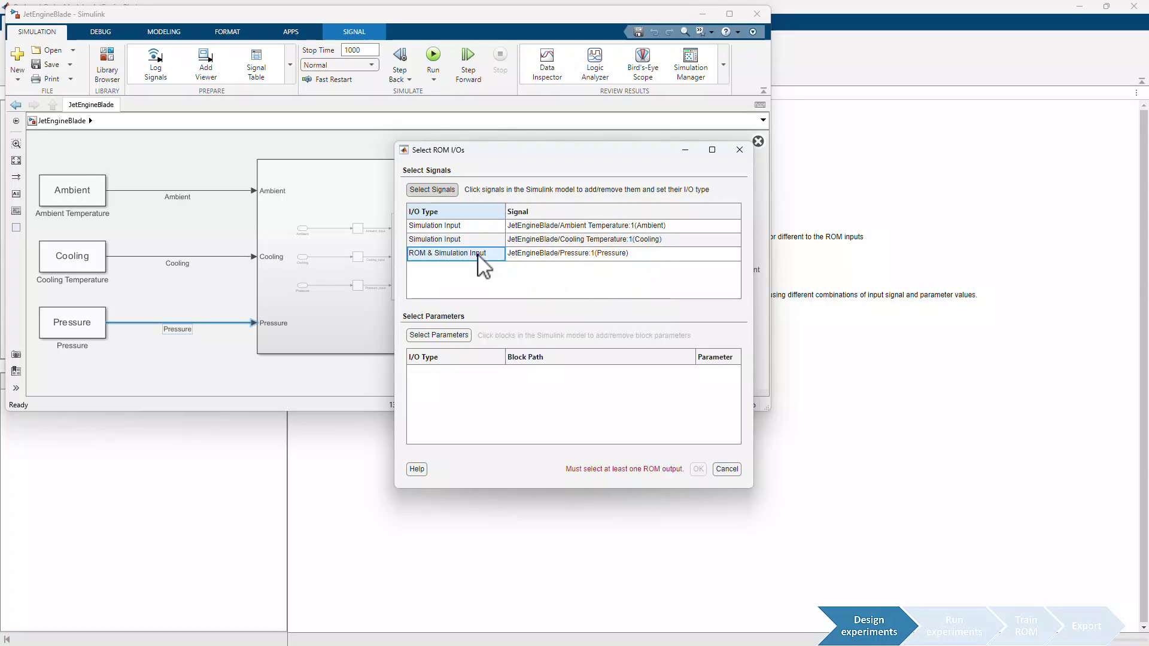
pyautogui.click(478, 254)
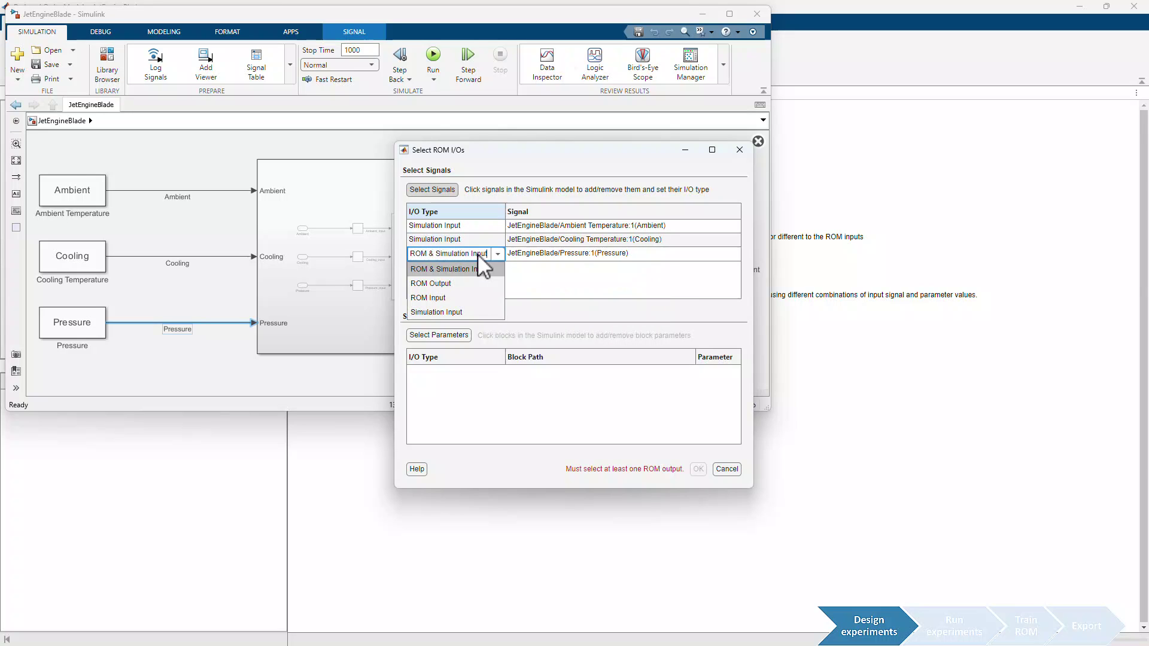
pyautogui.click(477, 312)
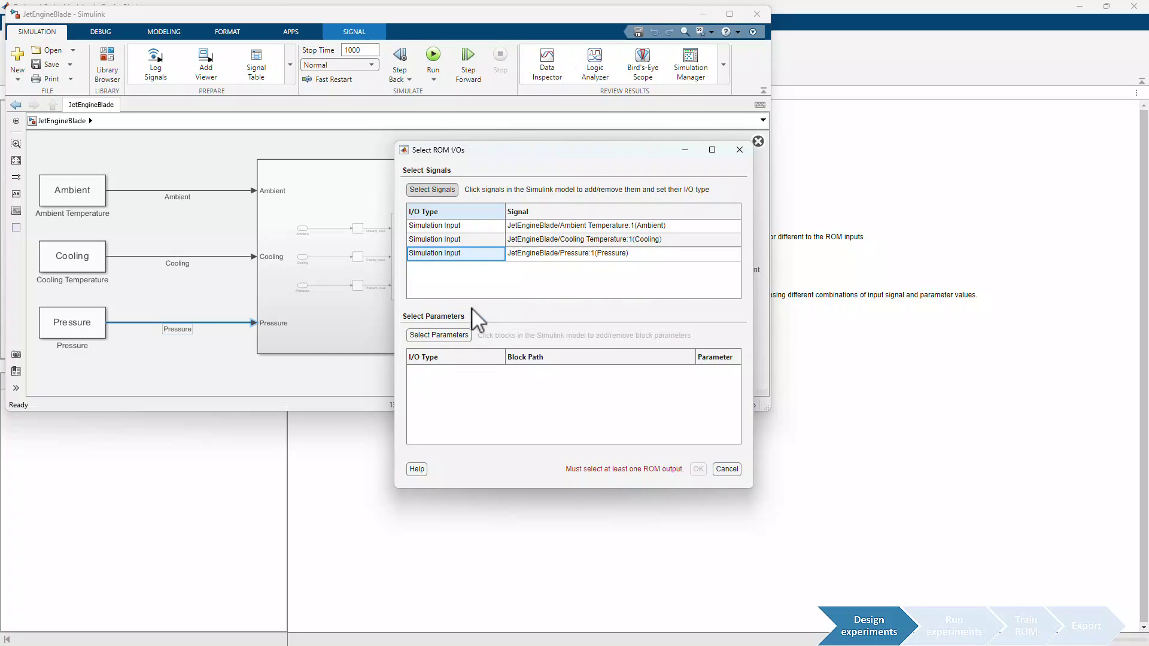
pyautogui.doubleClick(325, 328)
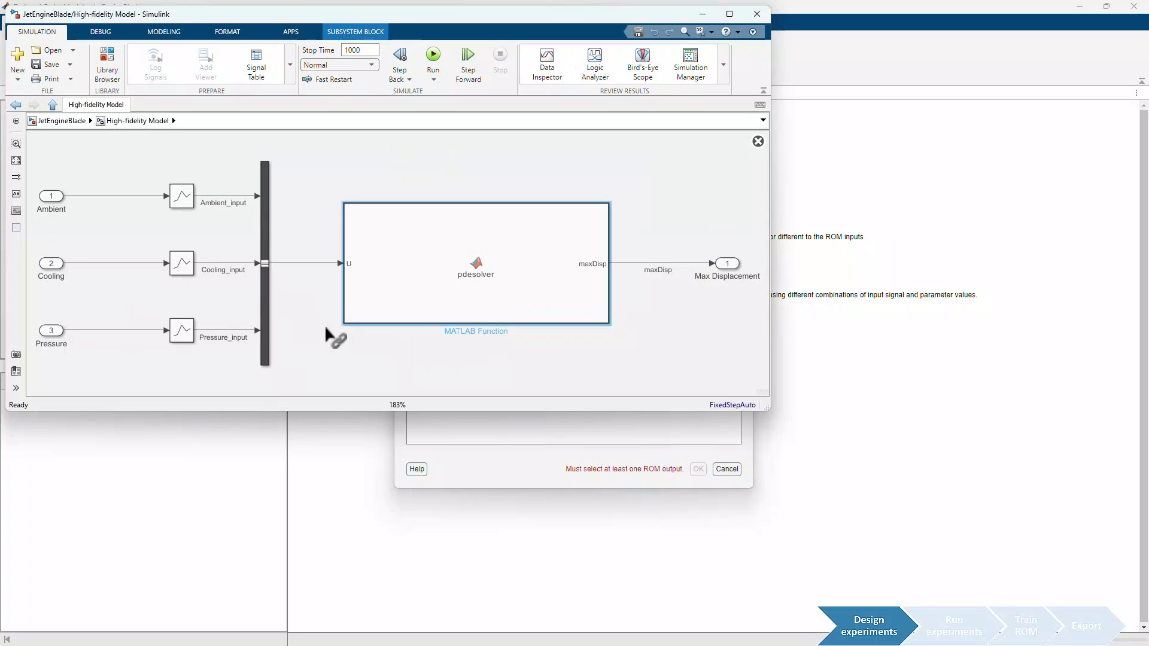
# Add the Ambient_input, Cooling_input and Pressure_input signals inside the subsystem to the ROM signals
pyautogui.click(242, 201)
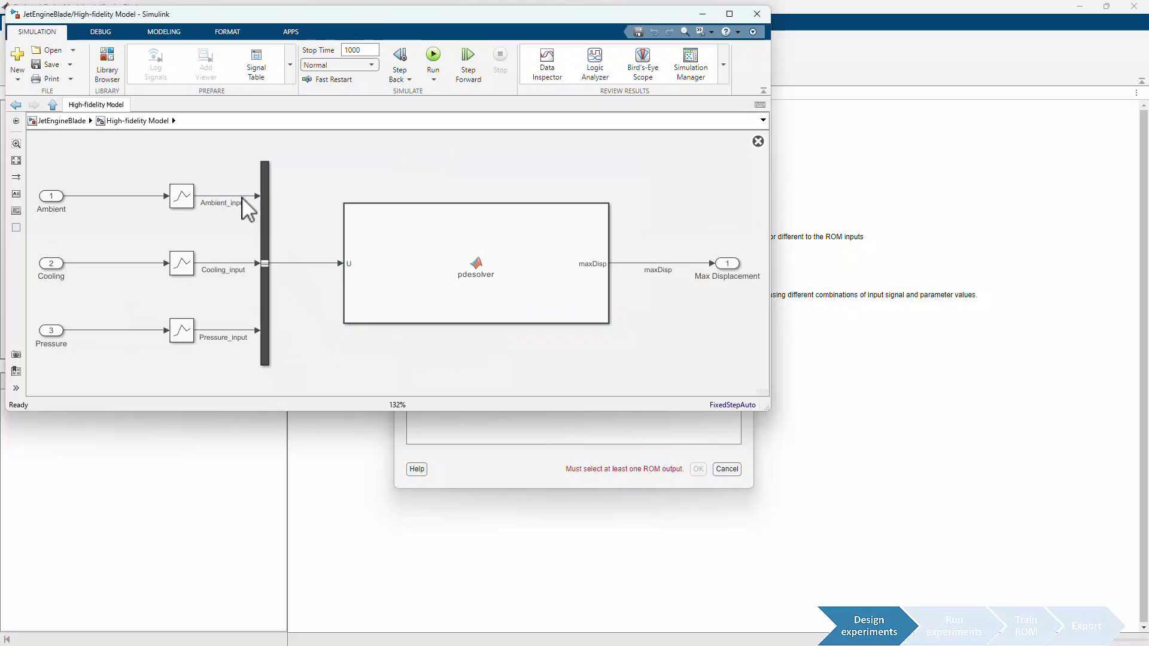
pyautogui.click(243, 202)
pyautogui.click(247, 264)
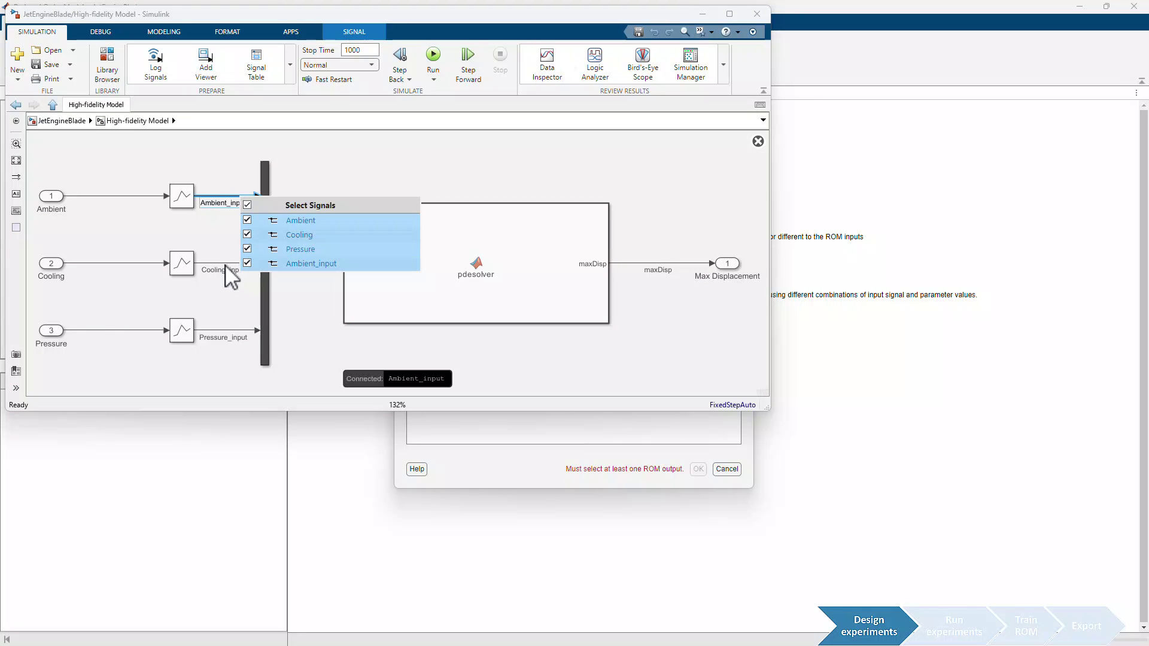
pyautogui.click(226, 264)
pyautogui.click(232, 344)
pyautogui.click(216, 330)
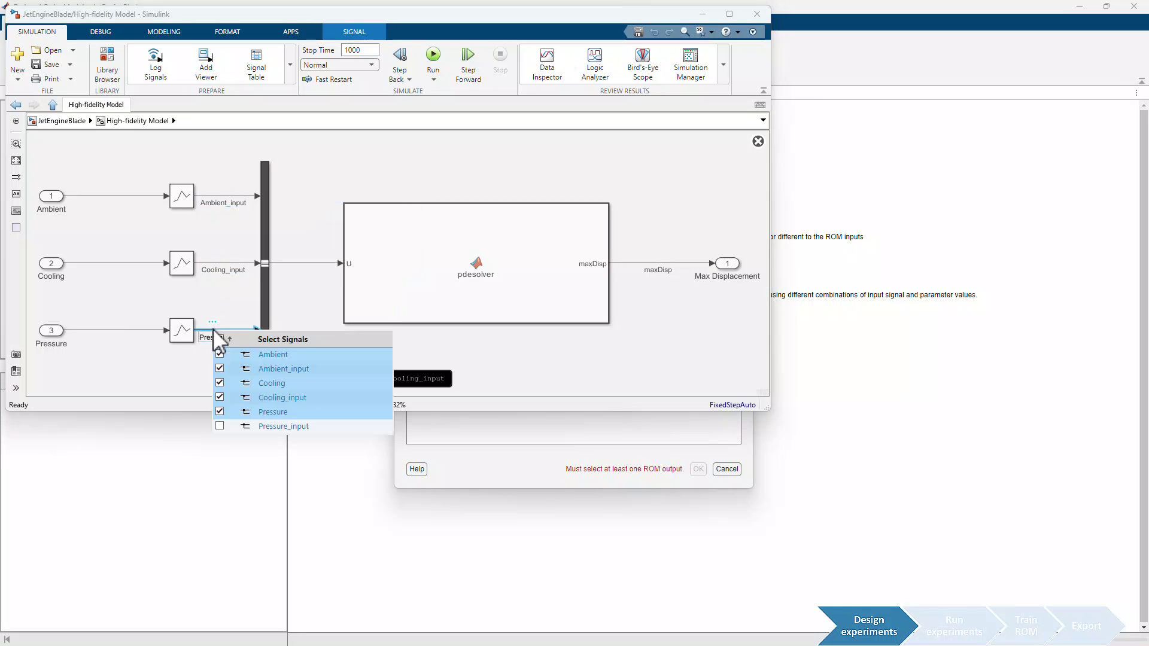
pyautogui.click(220, 426)
pyautogui.click(476, 445)
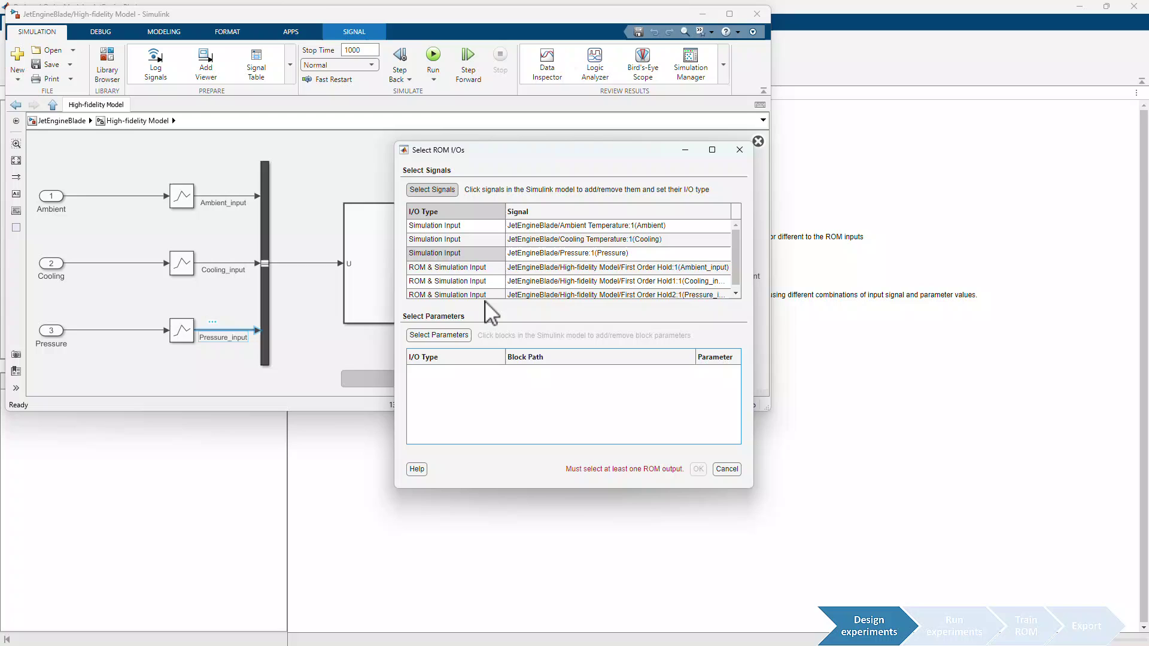
# Set Ambient_input, Cooling_input and Pressure_input to ROM Input
pyautogui.click(477, 267)
pyautogui.click(486, 269)
pyautogui.click(477, 311)
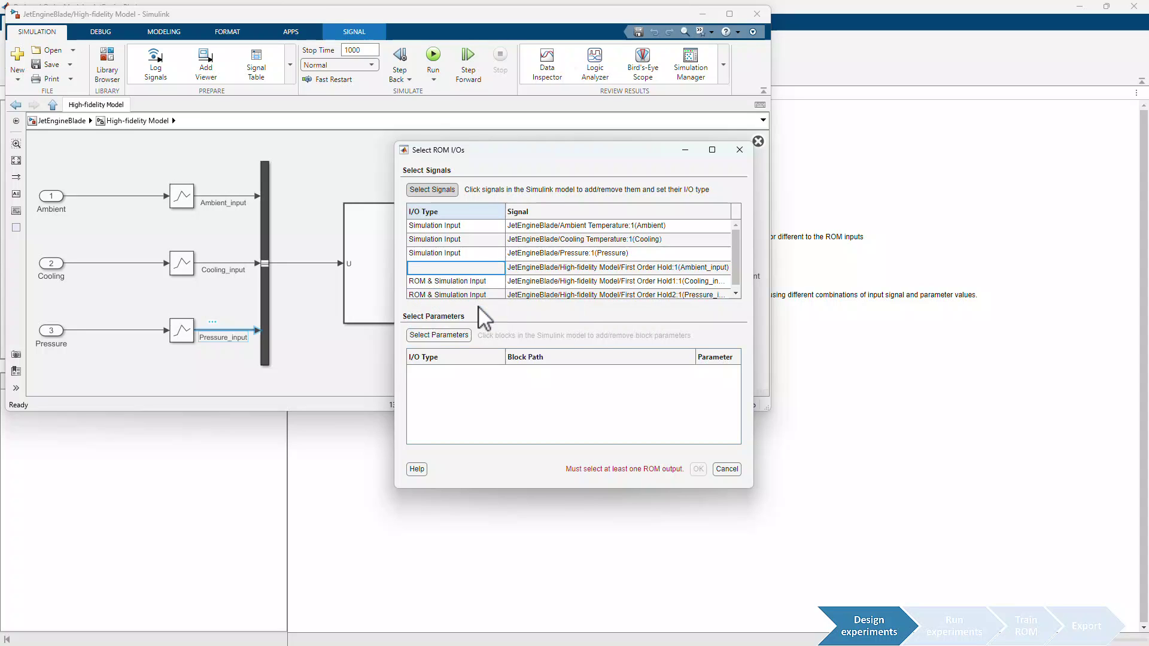
pyautogui.click(478, 281)
pyautogui.click(479, 282)
pyautogui.click(462, 326)
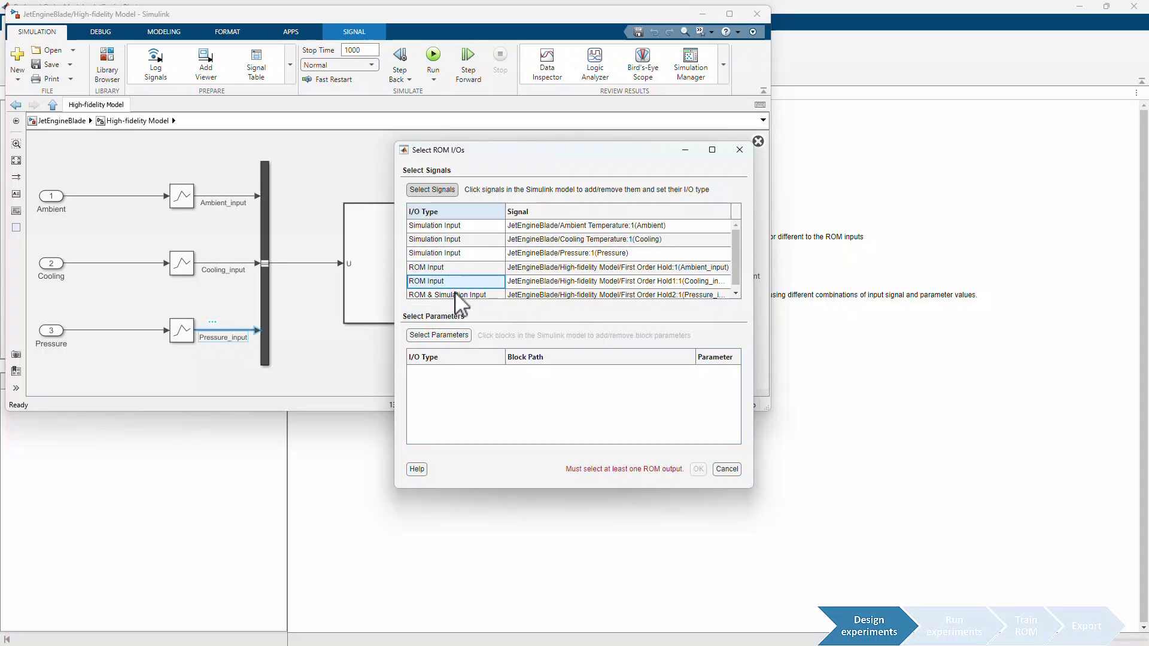
pyautogui.click(455, 294)
pyautogui.click(455, 294)
pyautogui.click(455, 336)
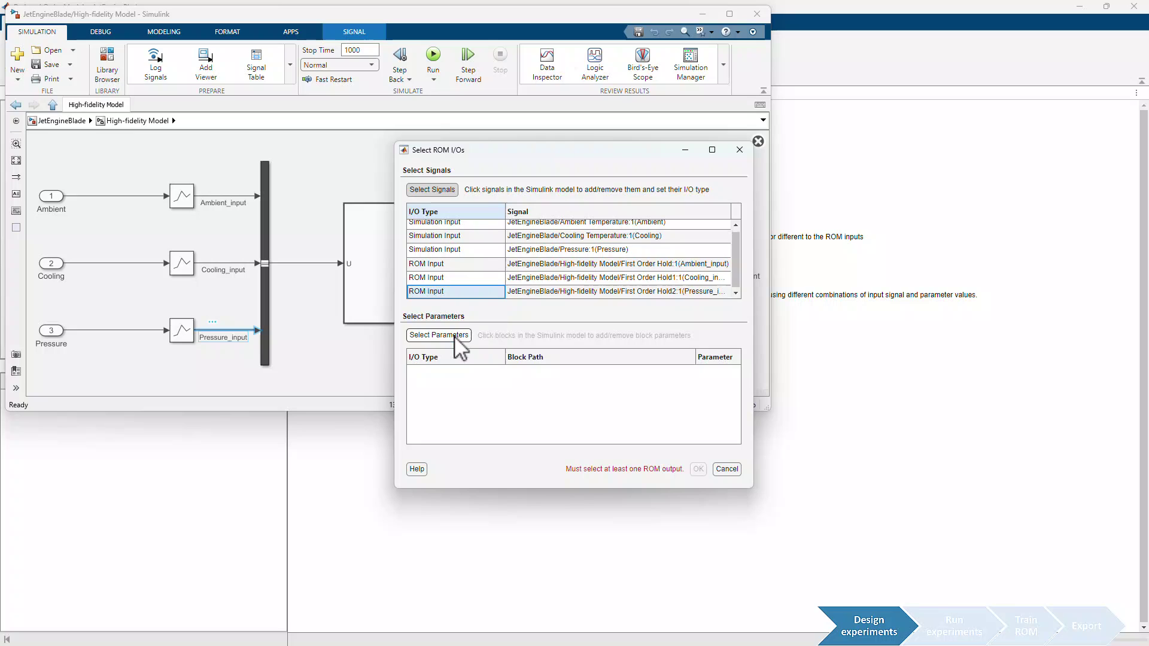
# Add the top-level High-fidelity Model:1 Max Displacement output to the ROM signals
pyautogui.click(361, 364)
pyautogui.press('Escape')
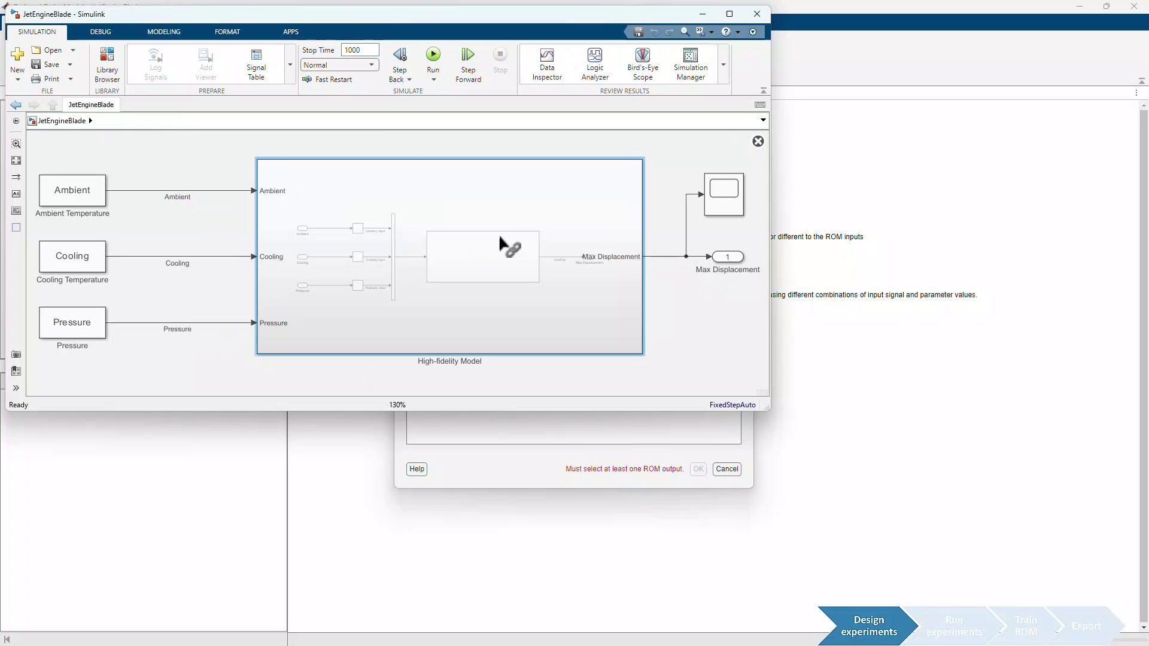
pyautogui.click(672, 258)
pyautogui.click(678, 367)
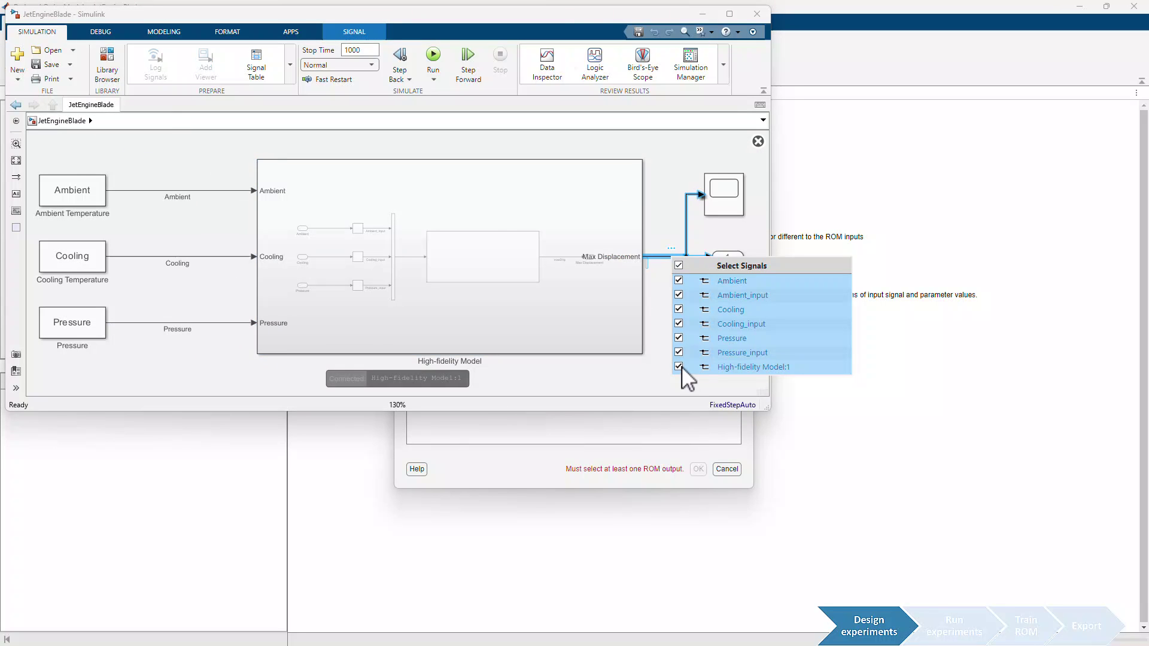
pyautogui.click(674, 436)
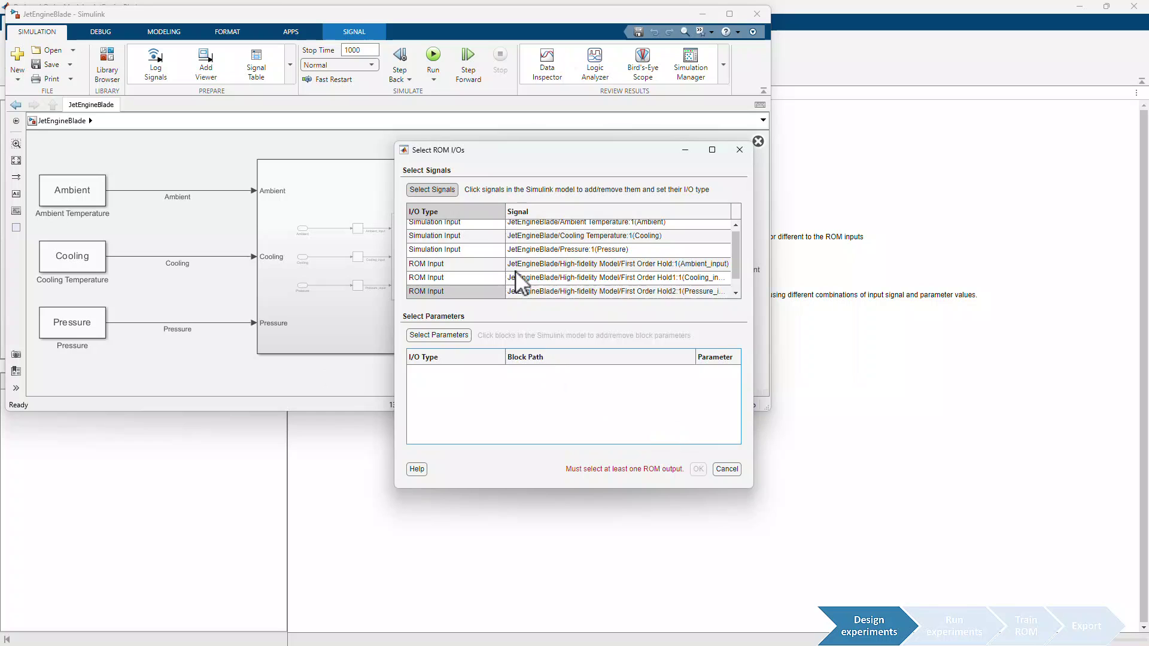
# Make High-fidelity Model:1 the ROM Output and confirm the I/O selection
pyautogui.scroll(-1, 521, 264)
pyautogui.click(461, 291)
pyautogui.click(467, 321)
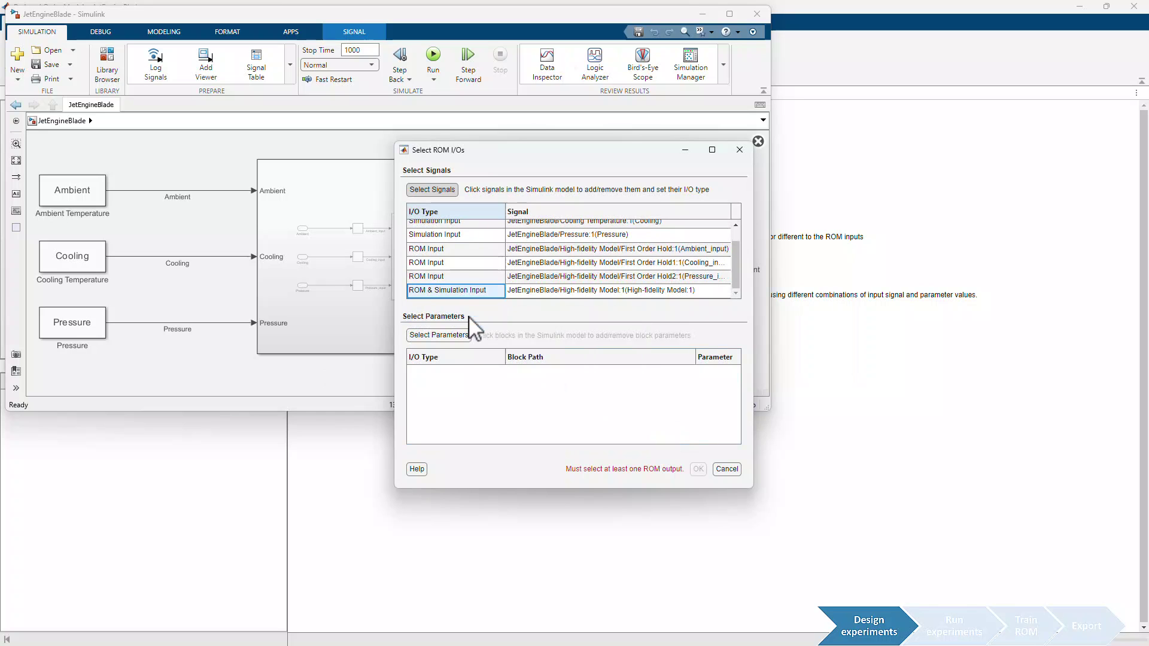
pyautogui.click(699, 469)
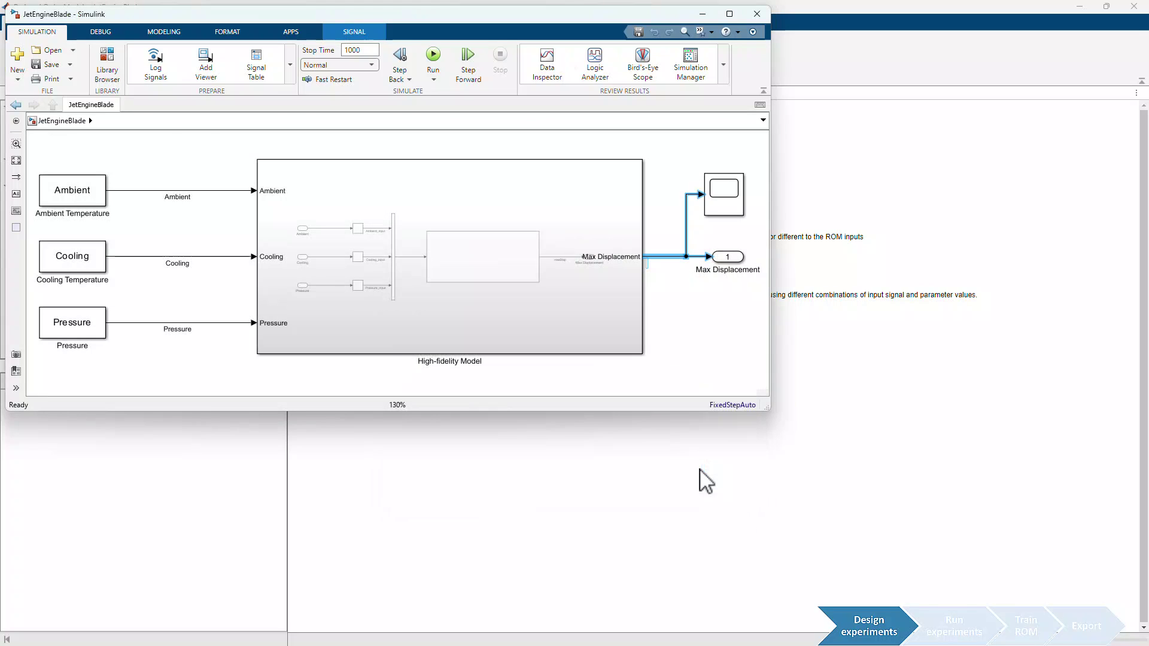
pyautogui.click(190, 68)
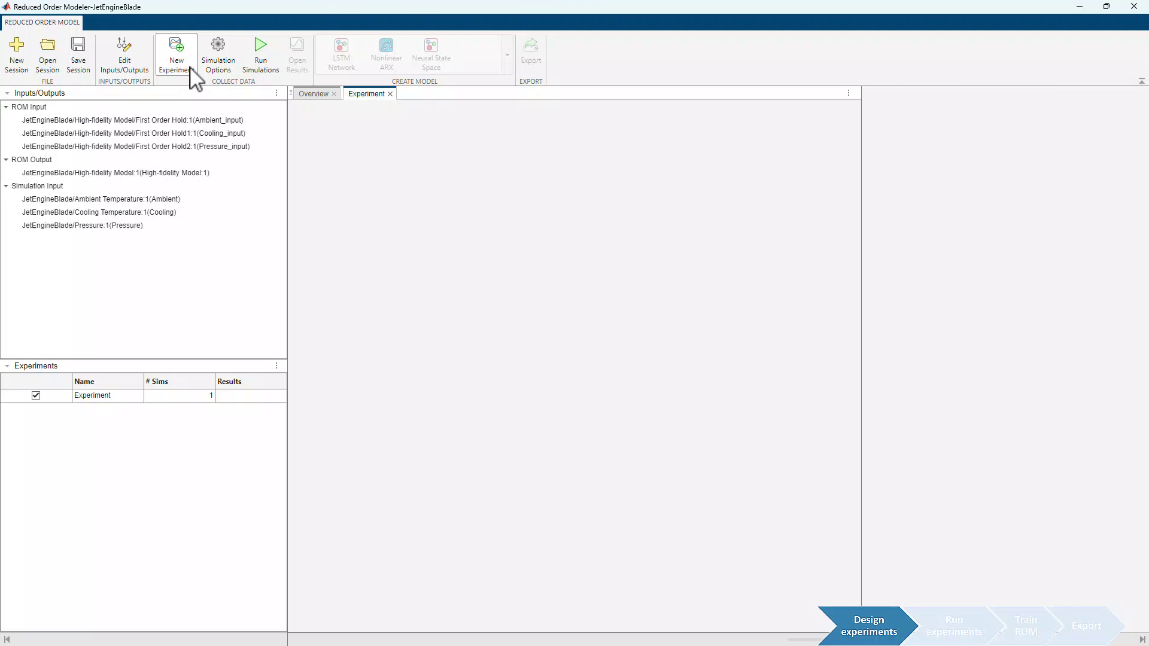
# Rename the experiment to DoE_experiment
pyautogui.doubleClick(106, 397)
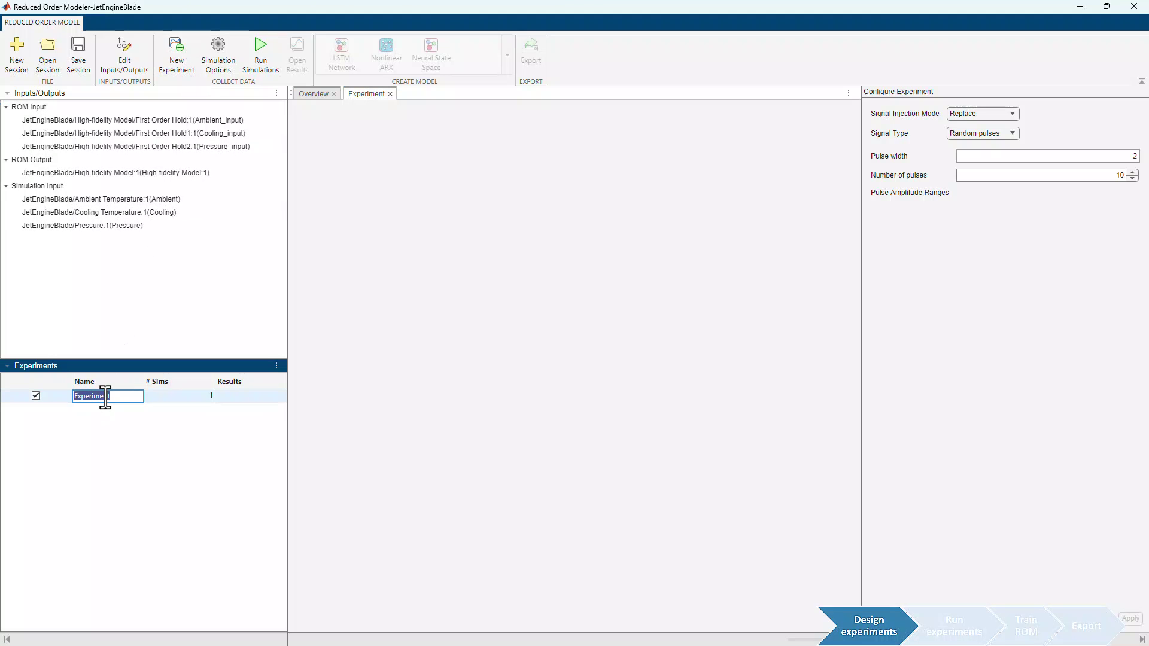
pyautogui.write('DoE')
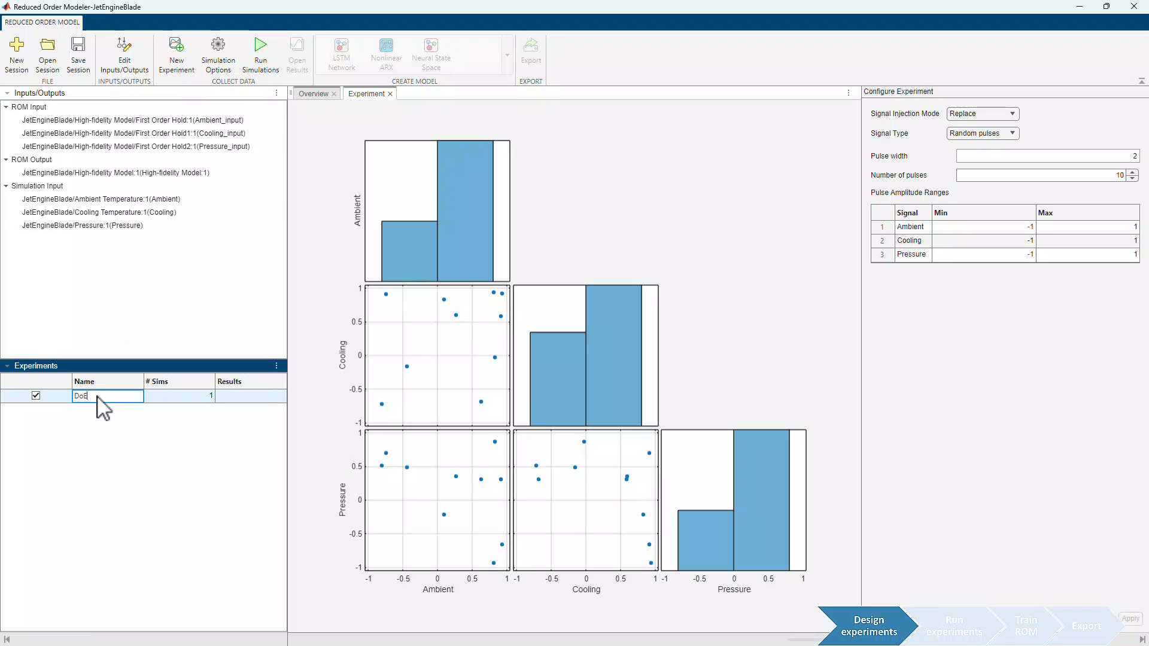
pyautogui.write('_experiment')
pyautogui.click(147, 423)
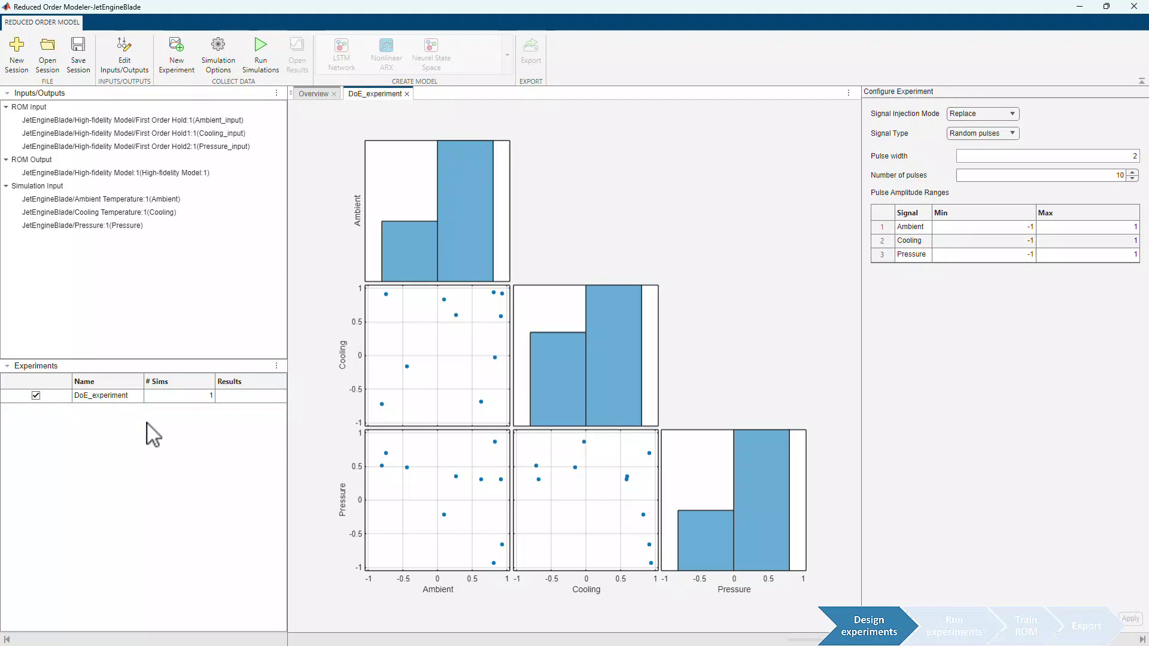
# Keep Replace injection and Random pulses, with pulse width 100 and 200 pulses
pyautogui.click(1013, 113)
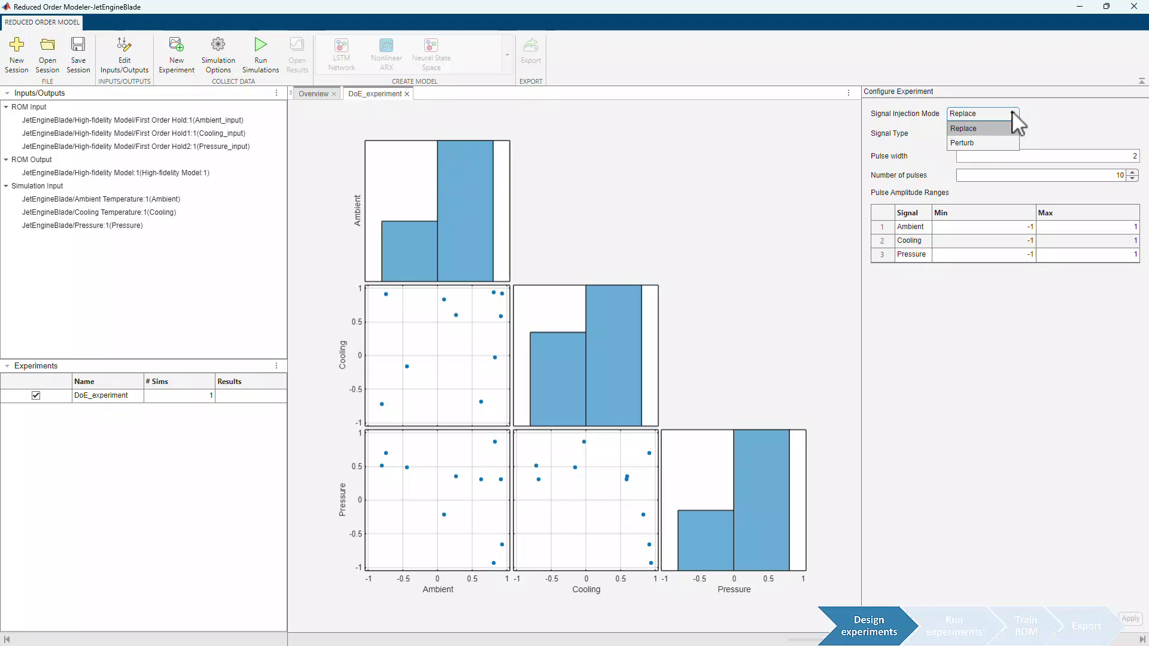
pyautogui.click(1013, 128)
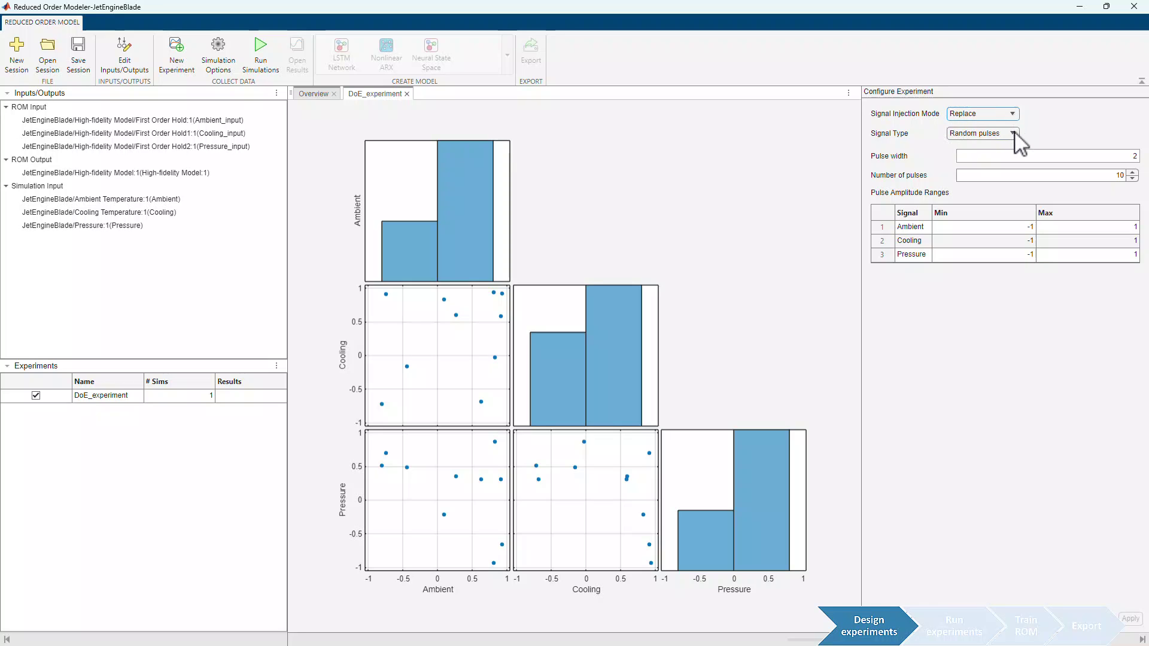
pyautogui.click(1014, 133)
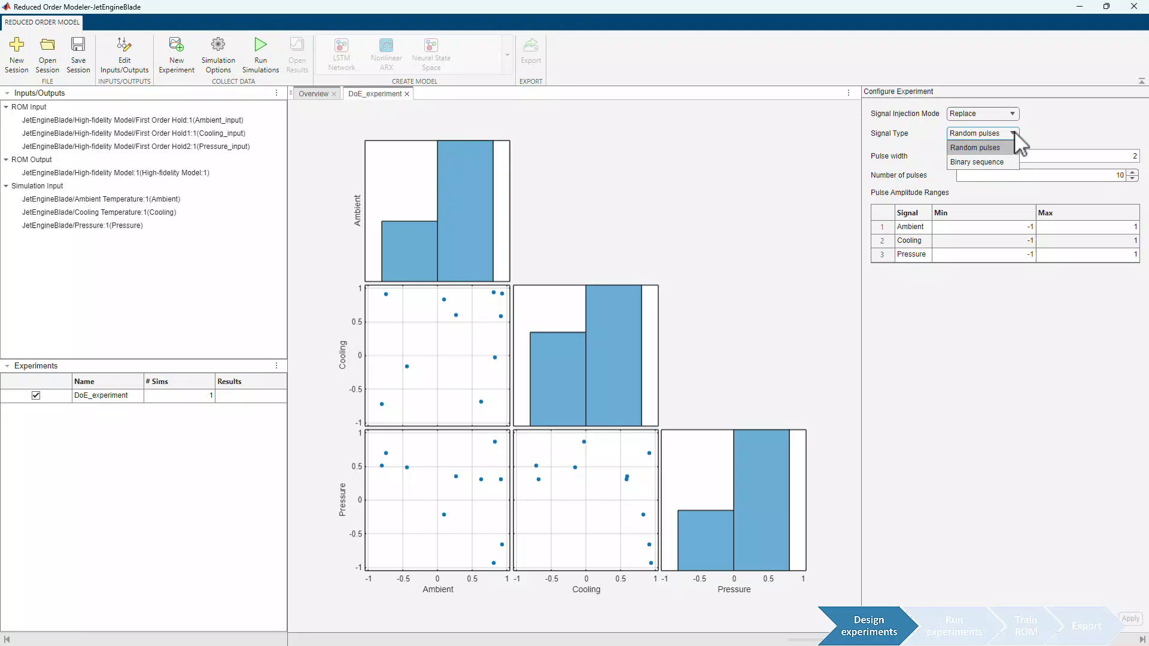
pyautogui.click(1016, 134)
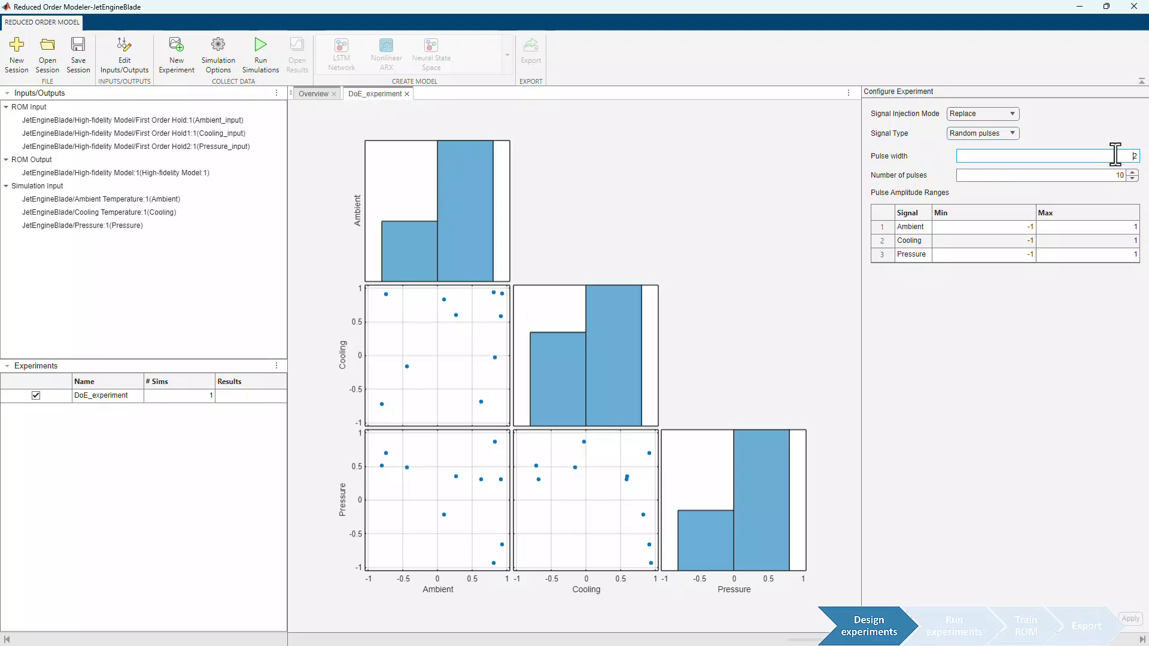
pyautogui.doubleClick(1116, 155)
pyautogui.write('100')
pyautogui.press('Tab')
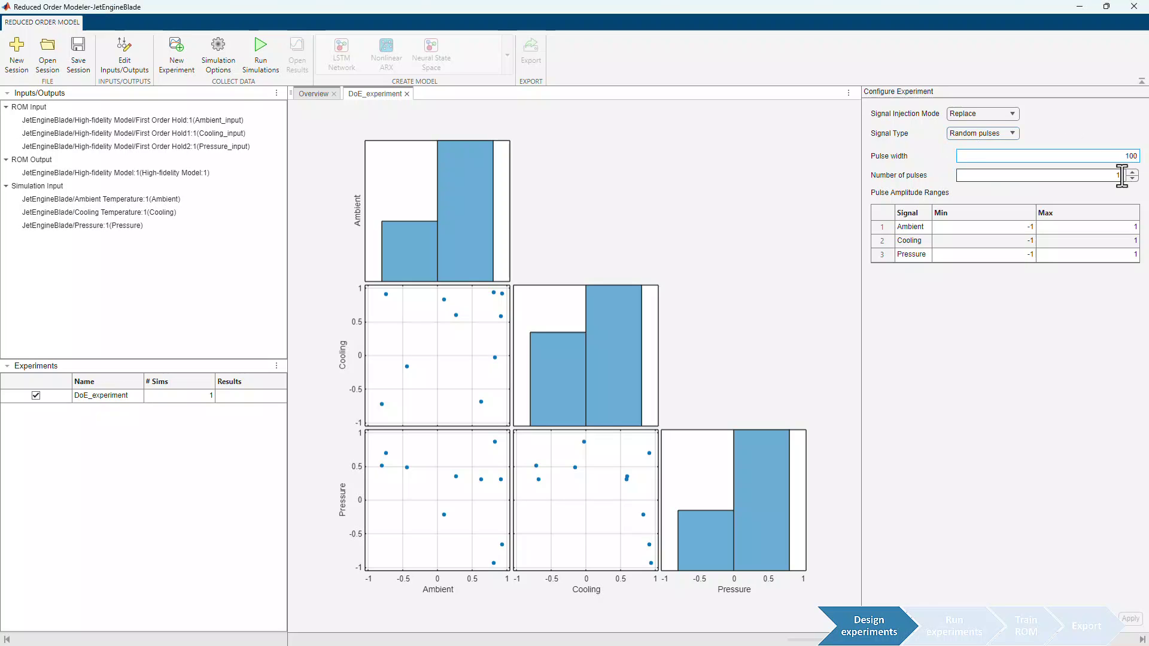
pyautogui.write('200')
# Set amplitude ranges Ambient 800–2000, Cooling 50–250, Pressure 450000–550000, and apply
pyautogui.click(1060, 231)
pyautogui.write('2000')
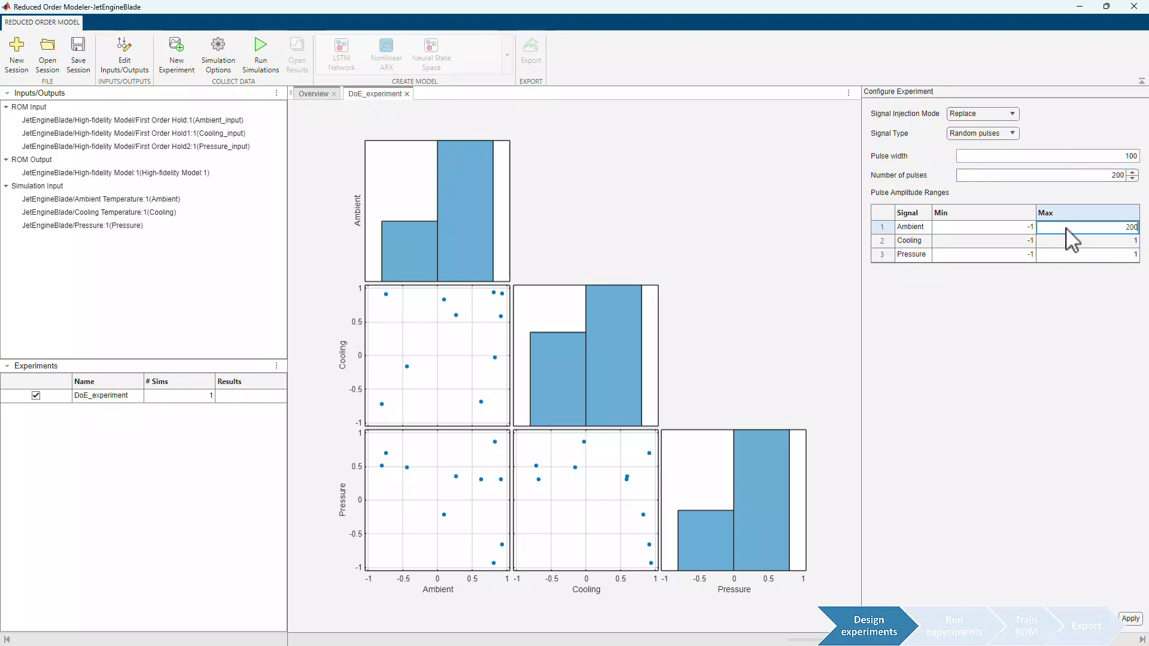
pyautogui.doubleClick(1016, 230)
pyautogui.write('800')
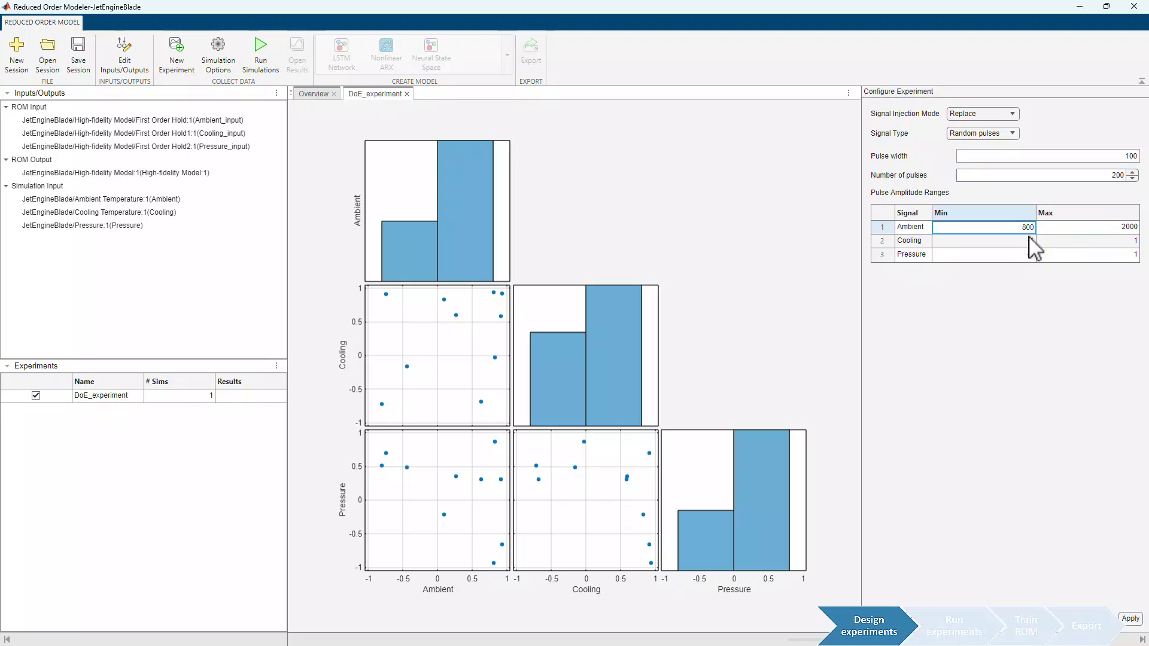
pyautogui.click(1071, 240)
pyautogui.write('250')
pyautogui.doubleClick(1026, 241)
pyautogui.write('50')
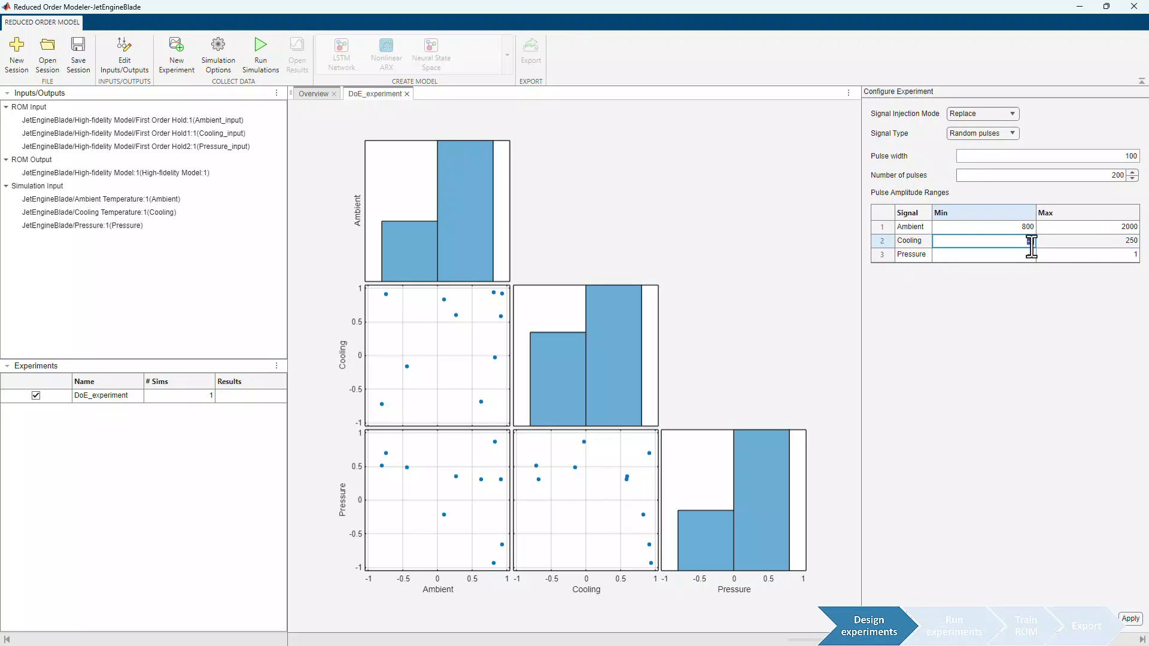
pyautogui.doubleClick(1124, 256)
pyautogui.write('550000')
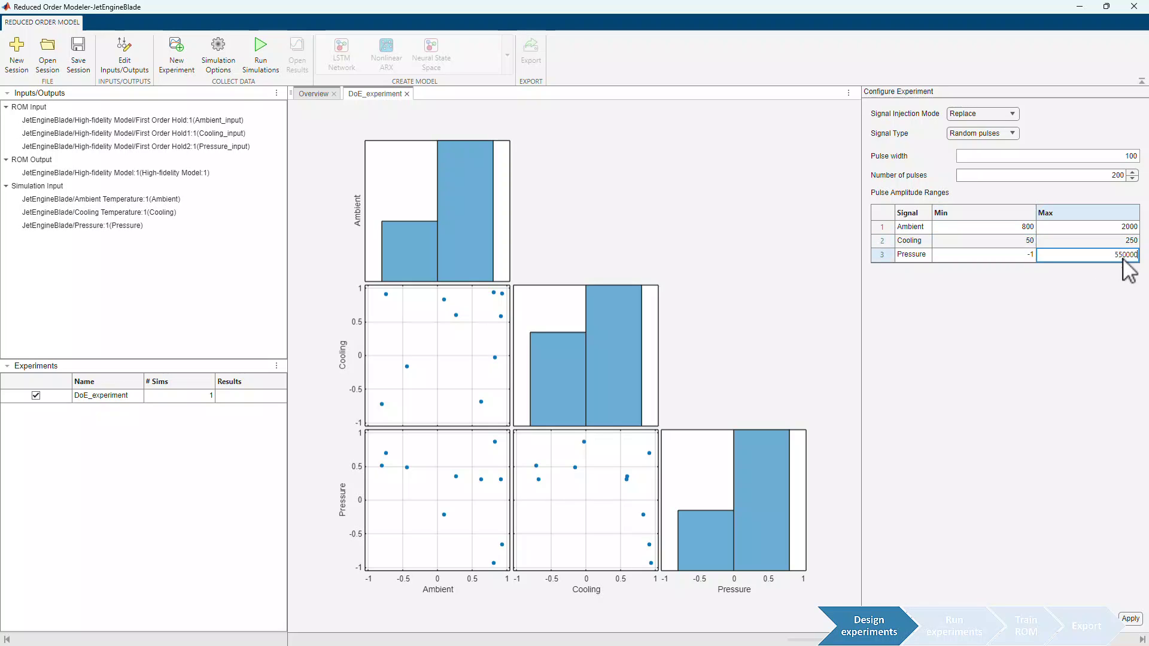
pyautogui.doubleClick(1030, 256)
pyautogui.write('450000')
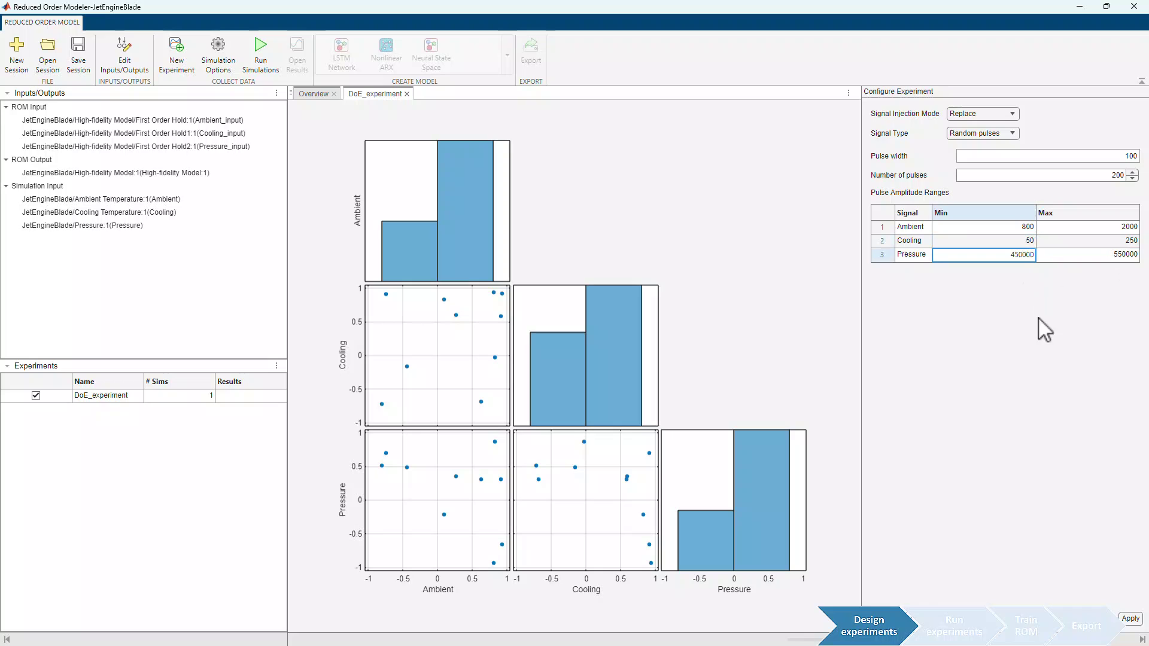
pyautogui.click(1128, 620)
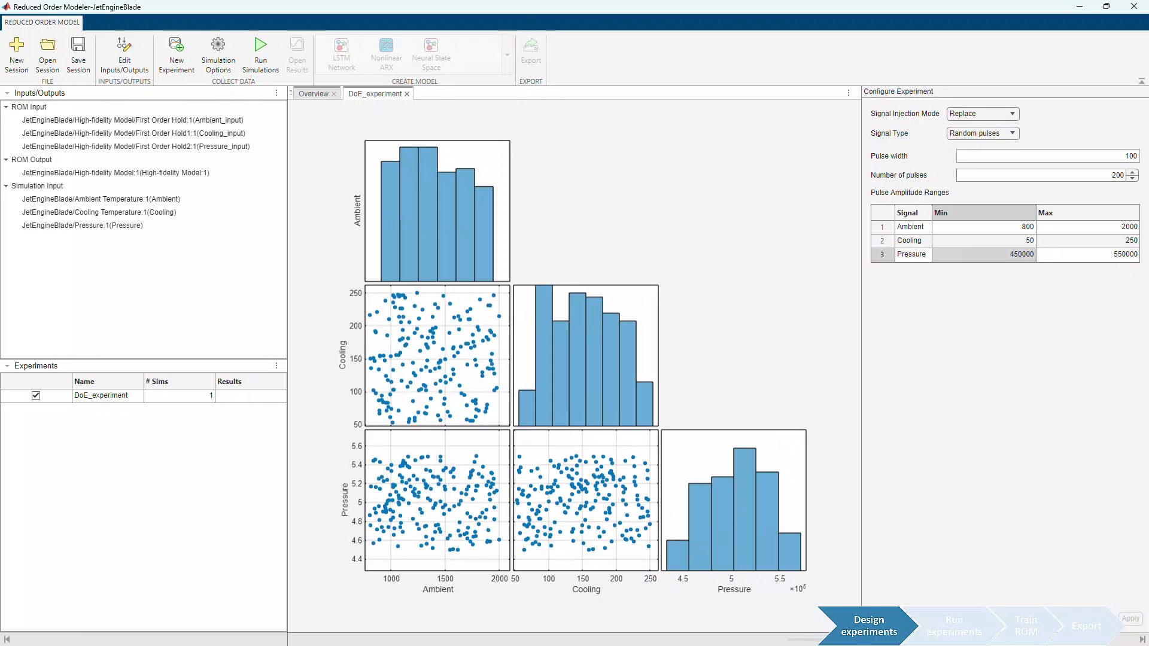
# Create a second experiment named DoE_experiment2 and begin editing its pulse width
pyautogui.click(175, 57)
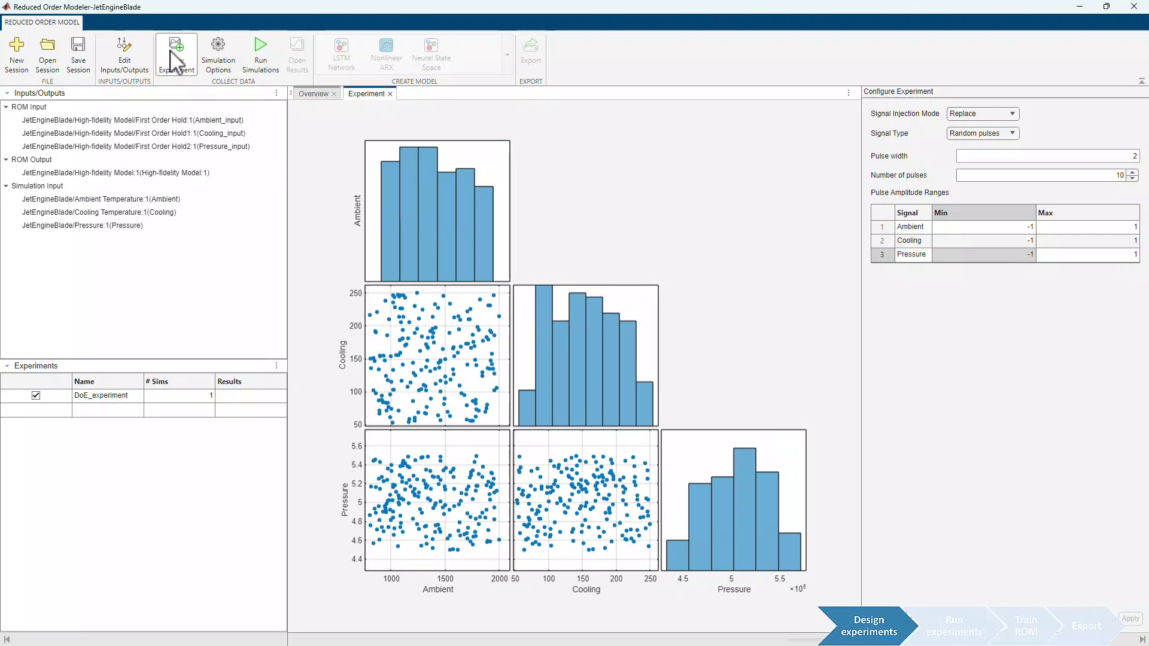
pyautogui.click(109, 410)
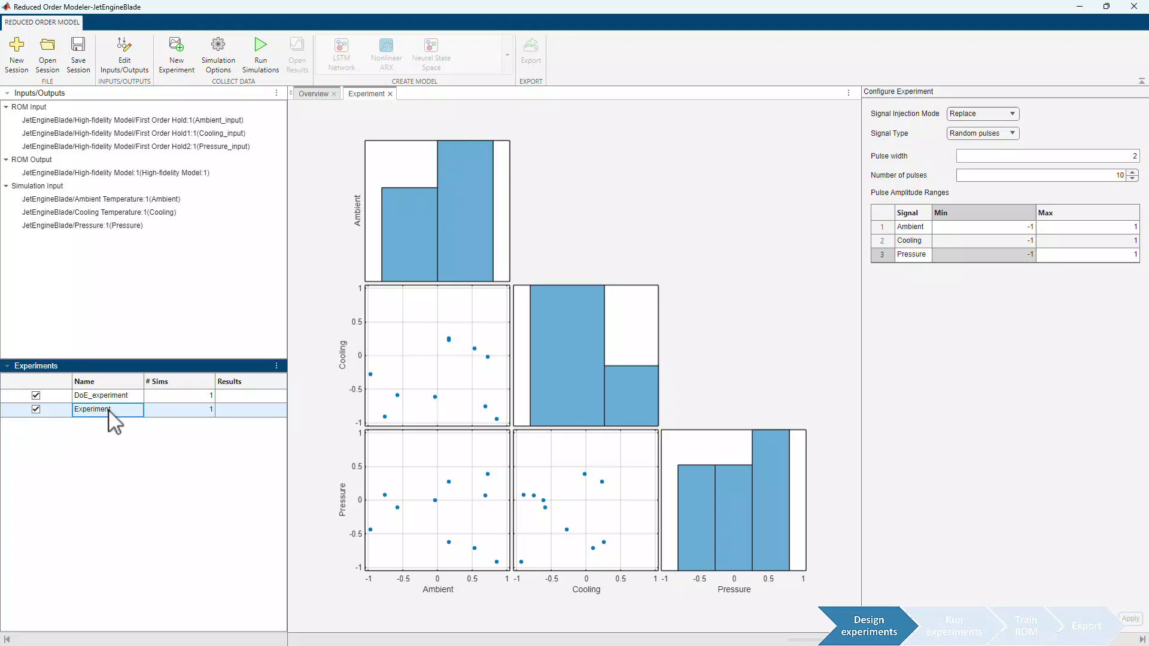
pyautogui.doubleClick(108, 410)
pyautogui.write('DoE_experiment')
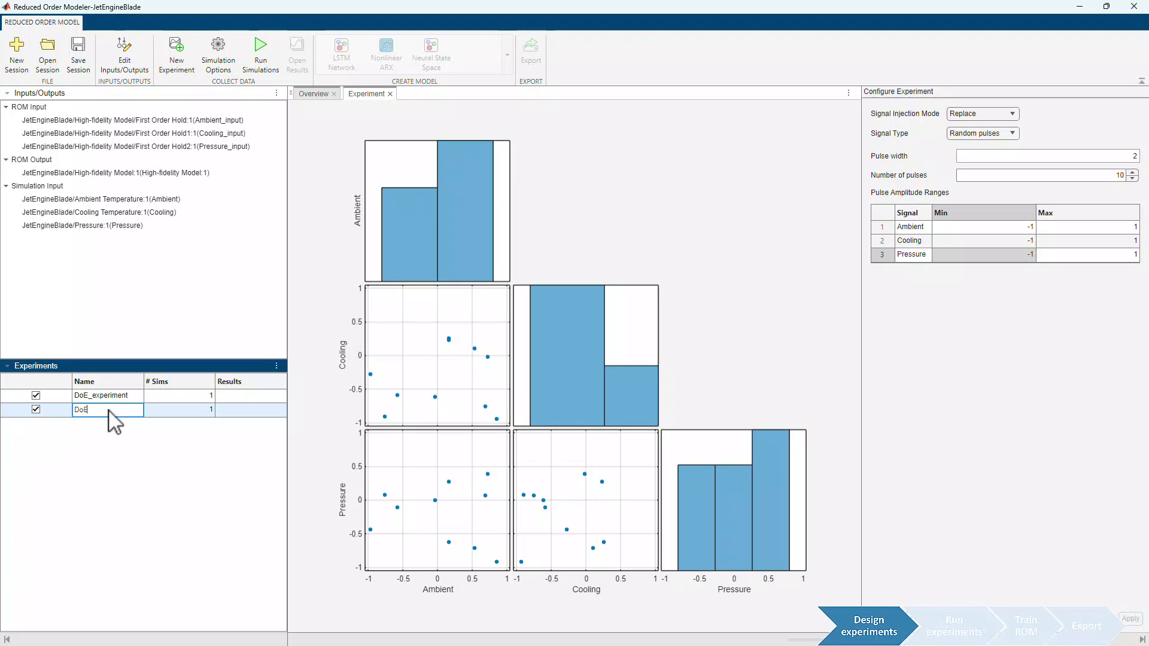
pyautogui.write('2')
pyautogui.click(1060, 159)
pyautogui.doubleClick(1060, 159)
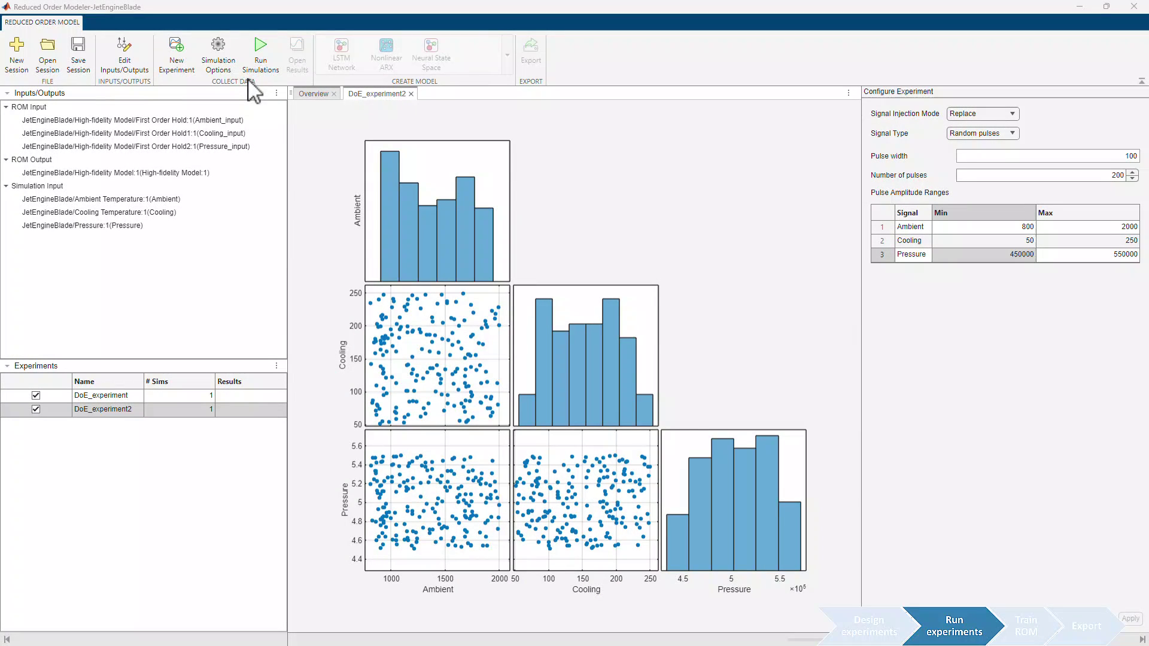
# Run simulations for DoE_experiment and DoE_experiment2, then return to the Reduced Order Model tab
pyautogui.click(261, 59)
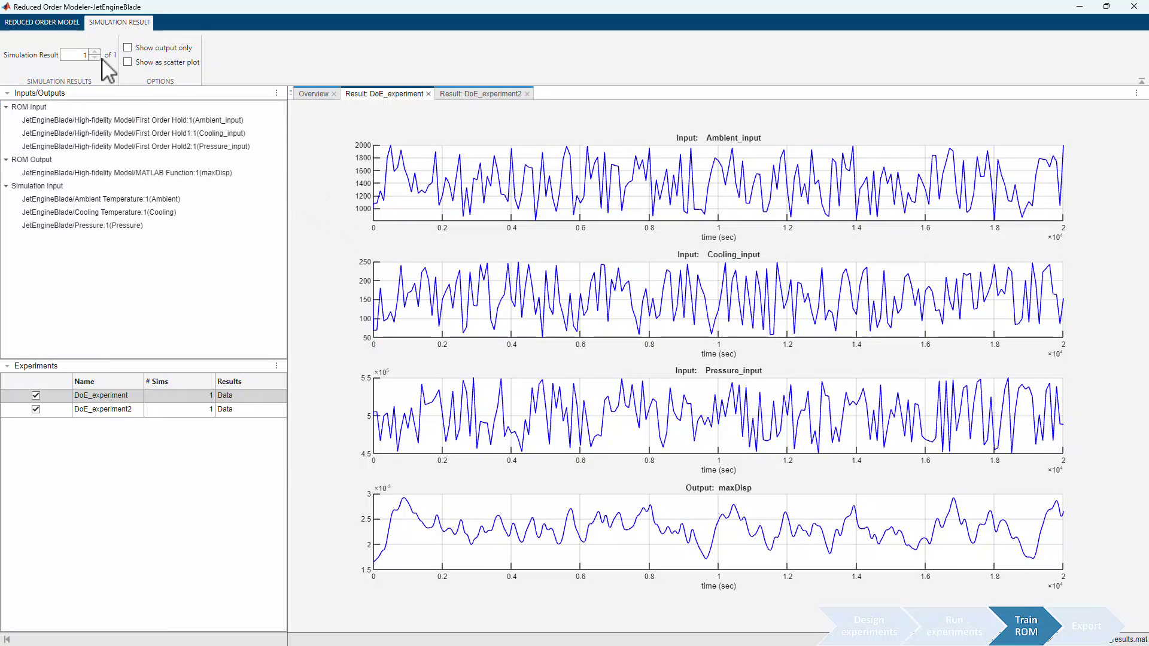
pyautogui.click(71, 23)
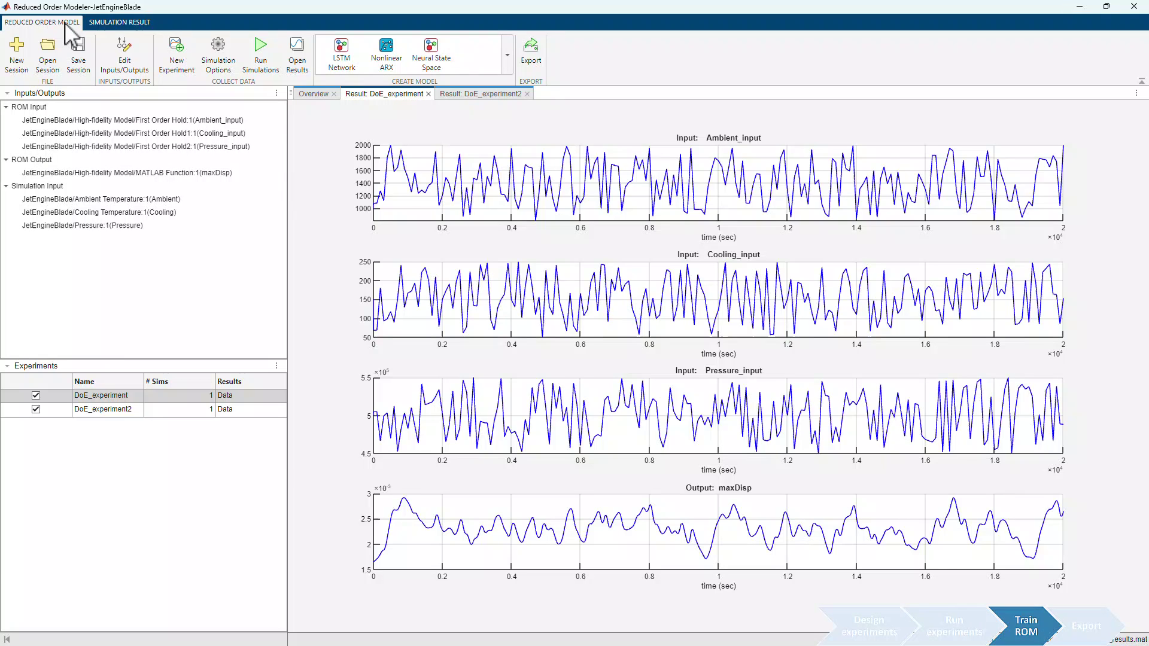
# Export both experiments' results for Neural State Space model fitting
pyautogui.click(452, 70)
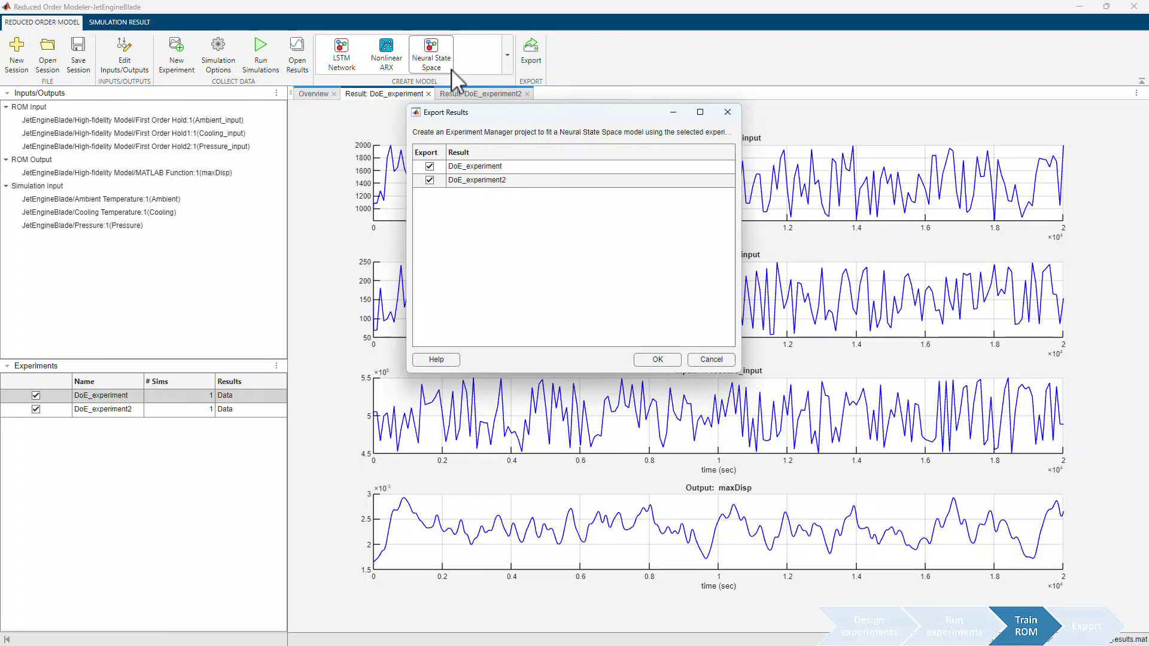
pyautogui.click(657, 360)
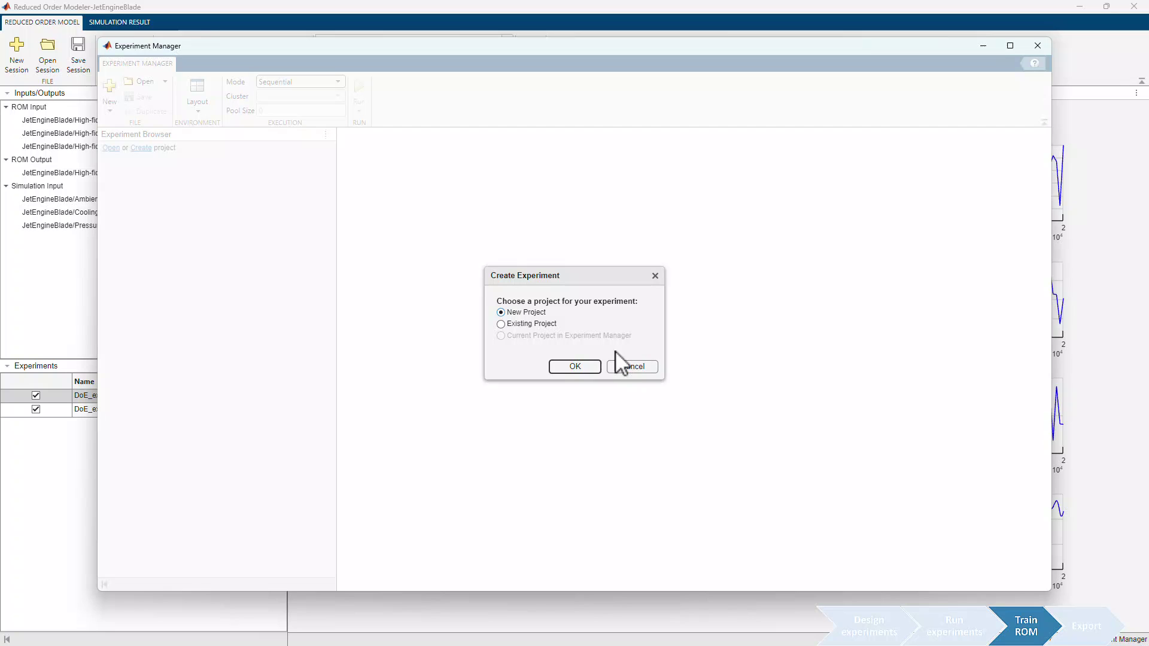
# Create the experiment in a new project with output lags [0 1 2] and layers [2 3]
pyautogui.click(584, 367)
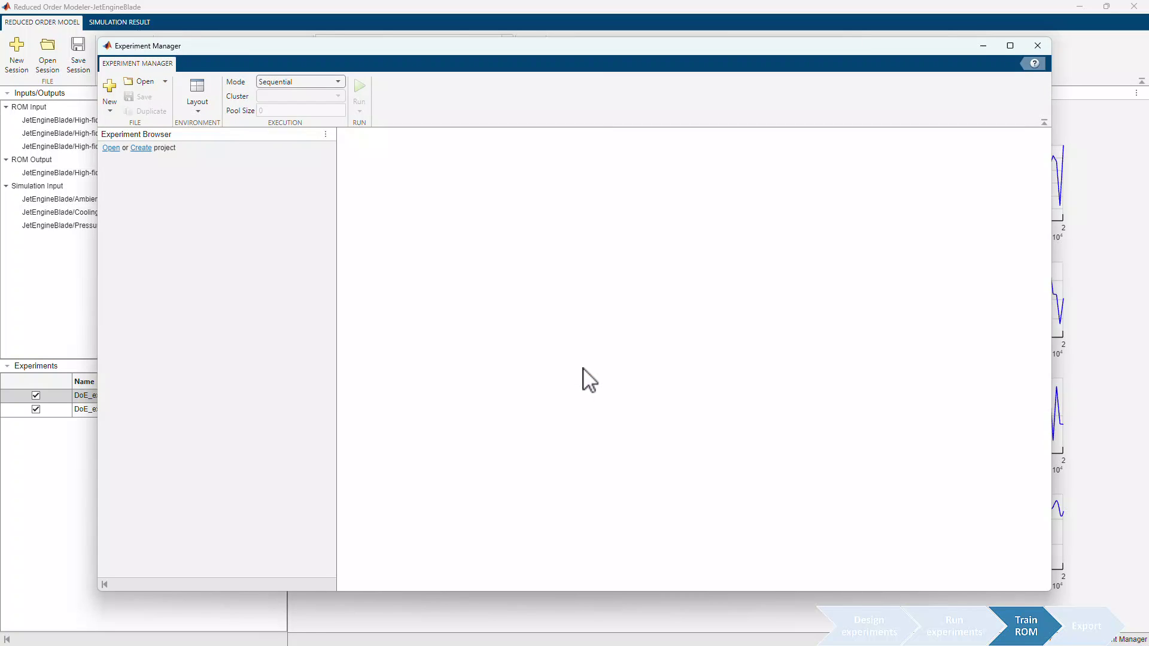
pyautogui.click(583, 357)
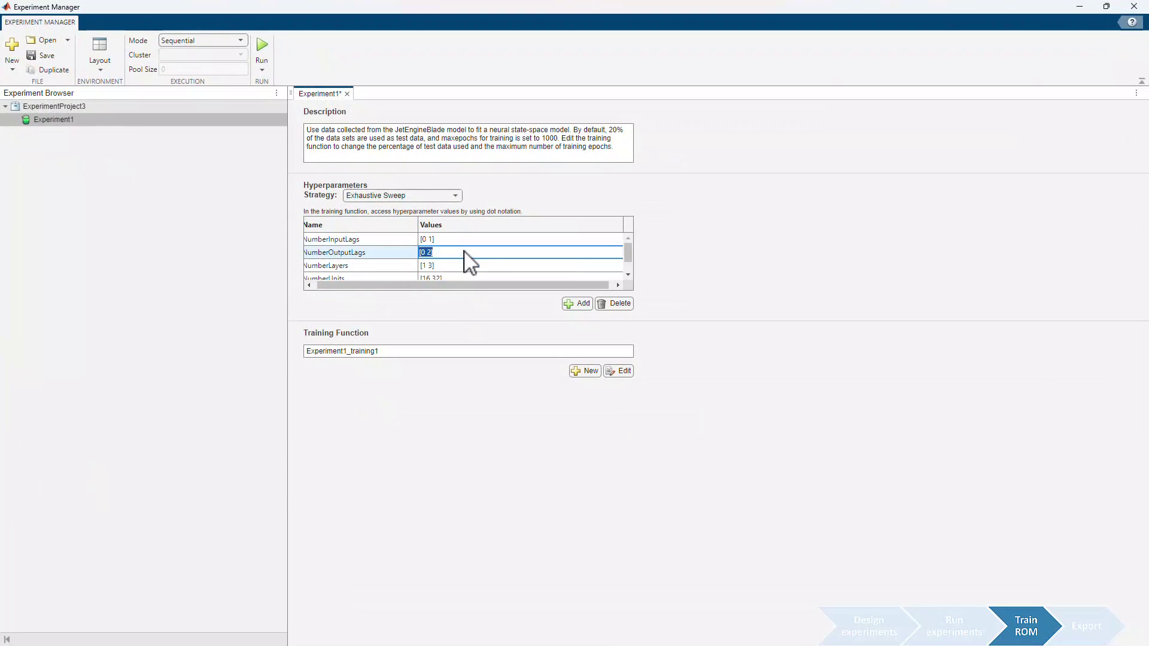
pyautogui.write('[0 1 2]')
pyautogui.doubleClick(468, 263)
pyautogui.press('Home')
pyautogui.press('Right')
pyautogui.press('Delete')
pyautogui.write('2')
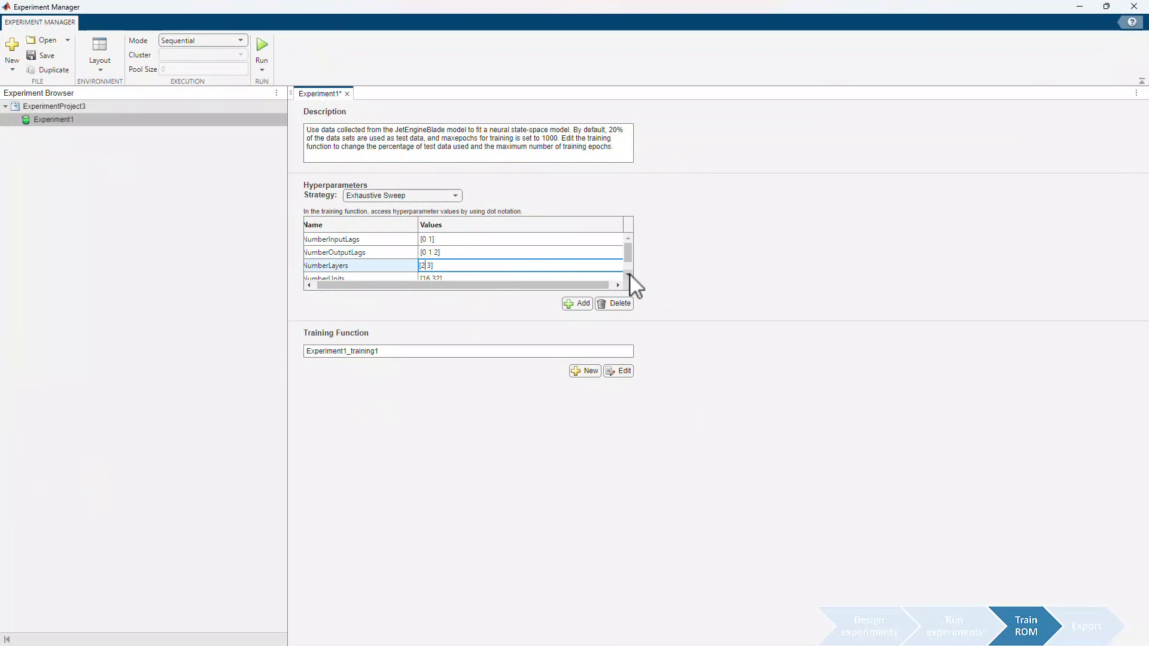
# Set units to [16 32 64], sample rate to [0.2], and Mode to Simultaneous
pyautogui.click(628, 274)
pyautogui.doubleClick(482, 260)
pyautogui.write('64')
pyautogui.doubleClick(488, 274)
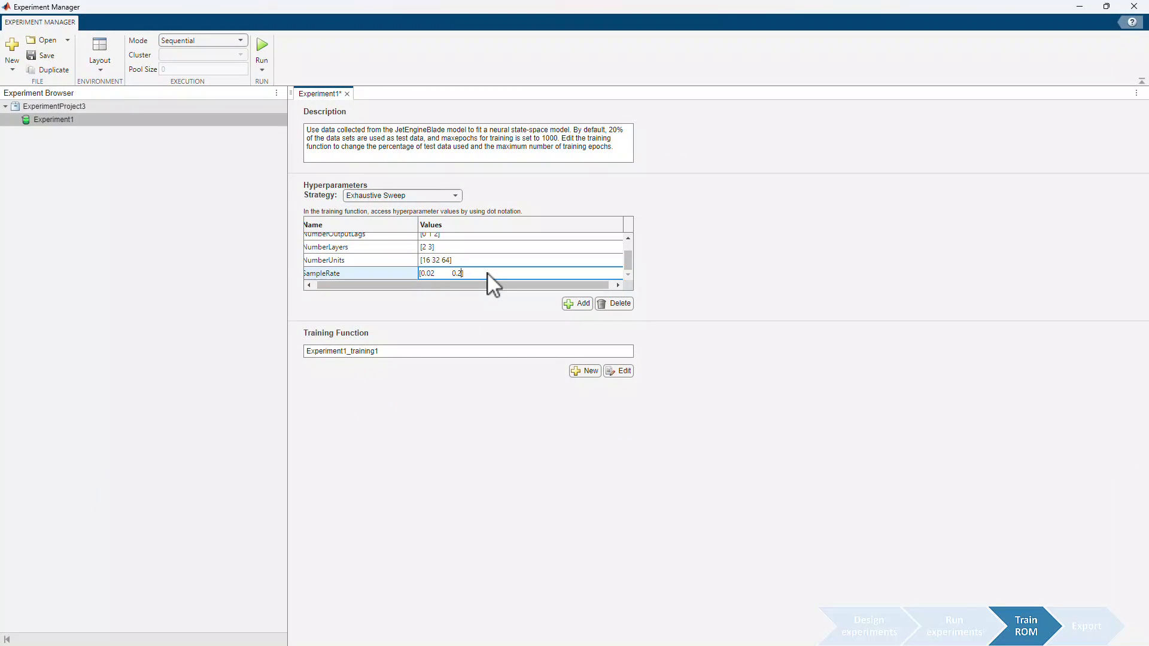
pyautogui.press('Home')
pyautogui.press('Right')
pyautogui.press('Delete')
pyautogui.press('Delete')
pyautogui.press('Delete')
pyautogui.press('Delete')
pyautogui.press('Delete')
pyautogui.press('Return')
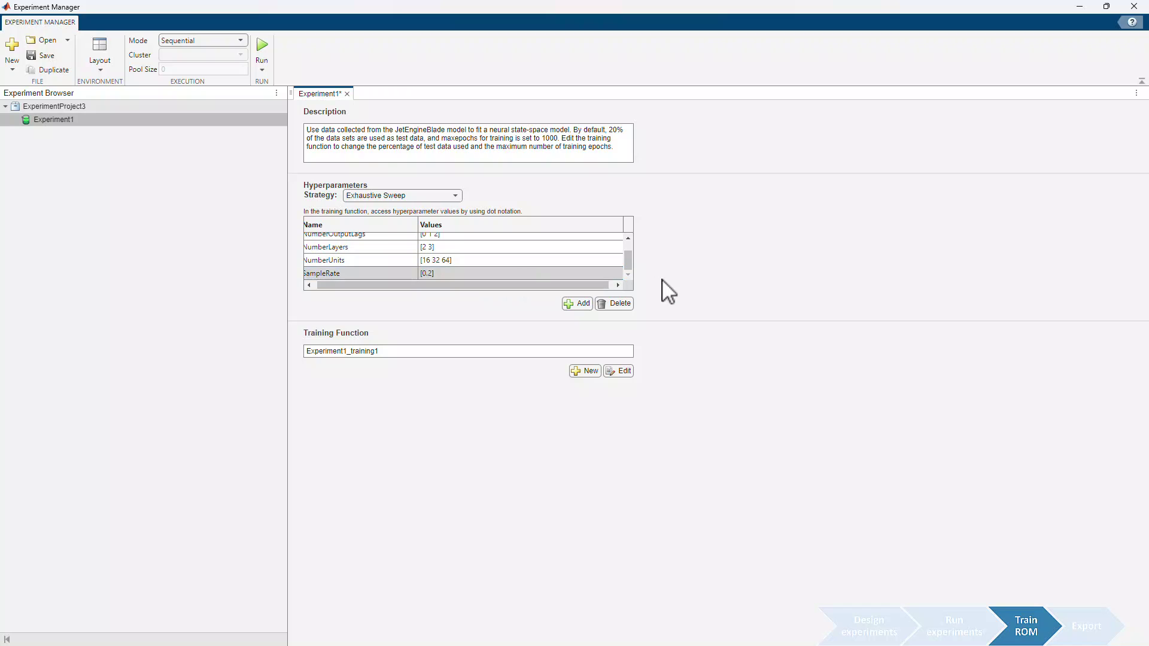
pyautogui.click(239, 41)
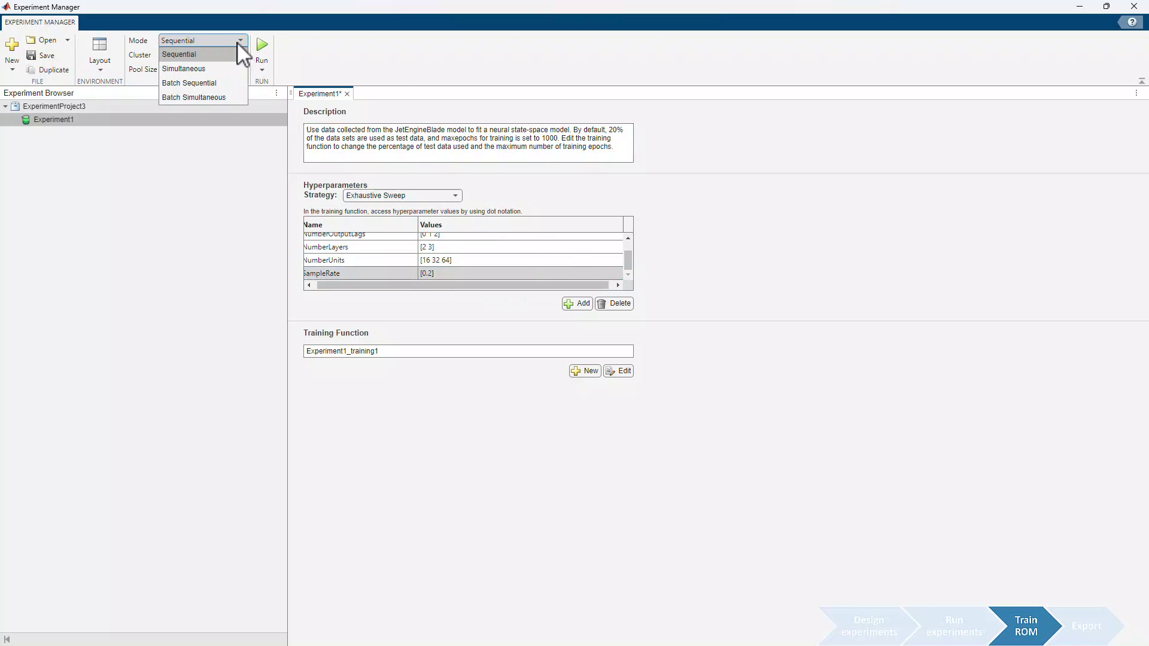
pyautogui.click(228, 68)
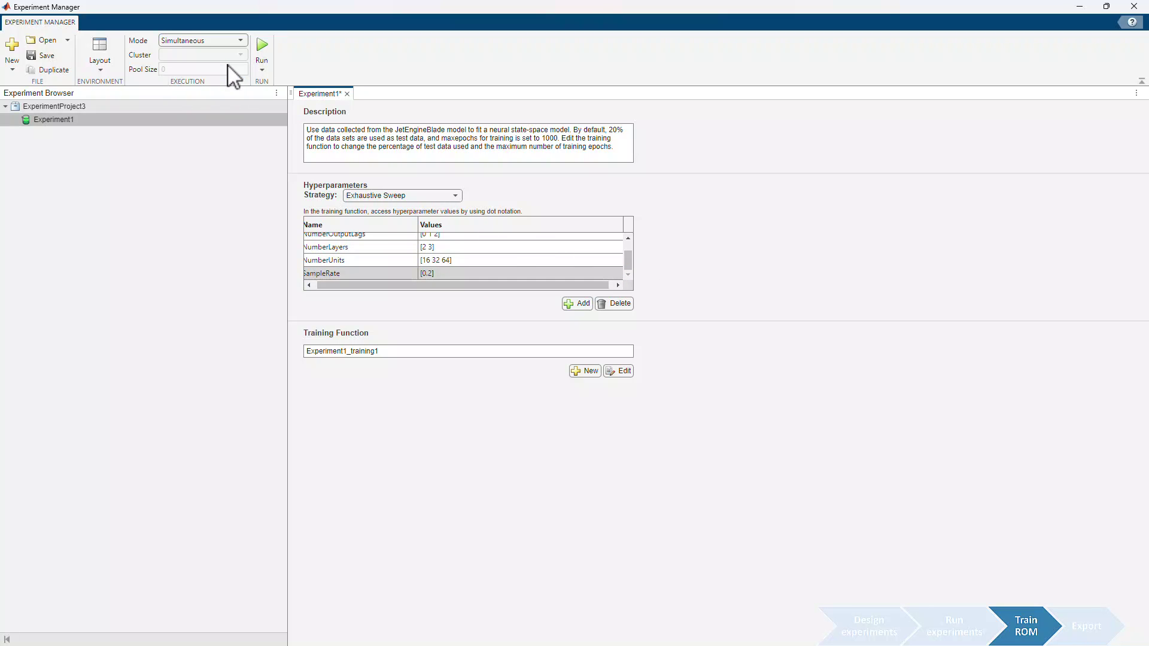
# Run the exhaustive sweep in Experiment Manager until all 36 trials finish with their loss and test MSE
pyautogui.click(263, 46)
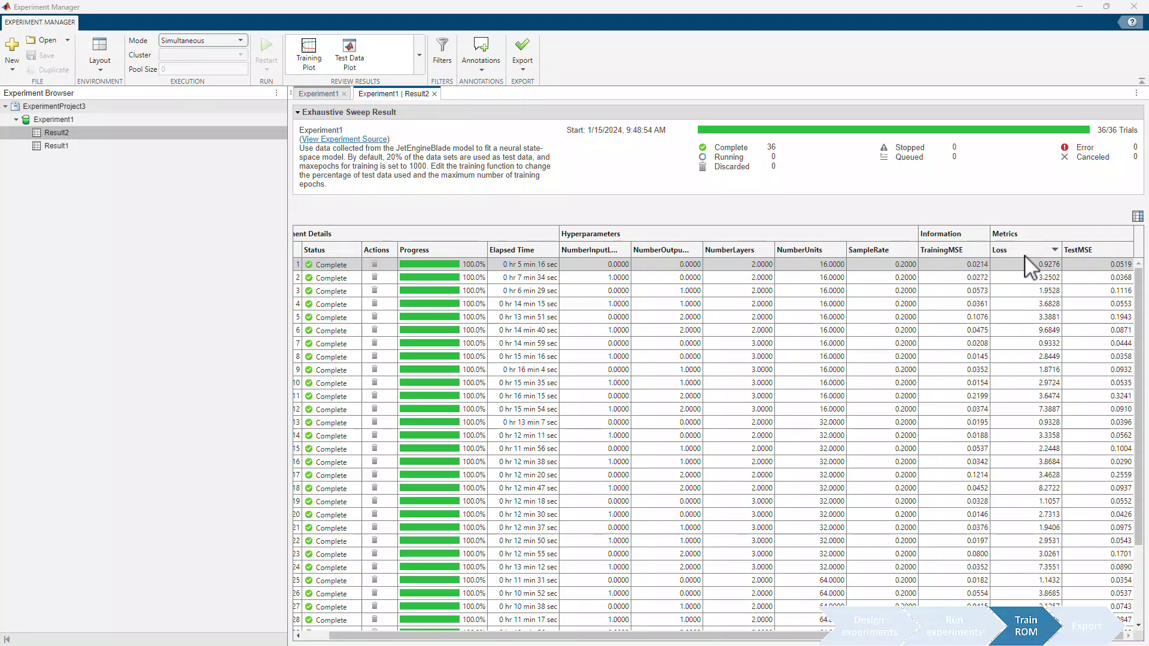
# Sort the trials by TestMSE ascending and select the trial in row 13
pyautogui.click(1126, 250)
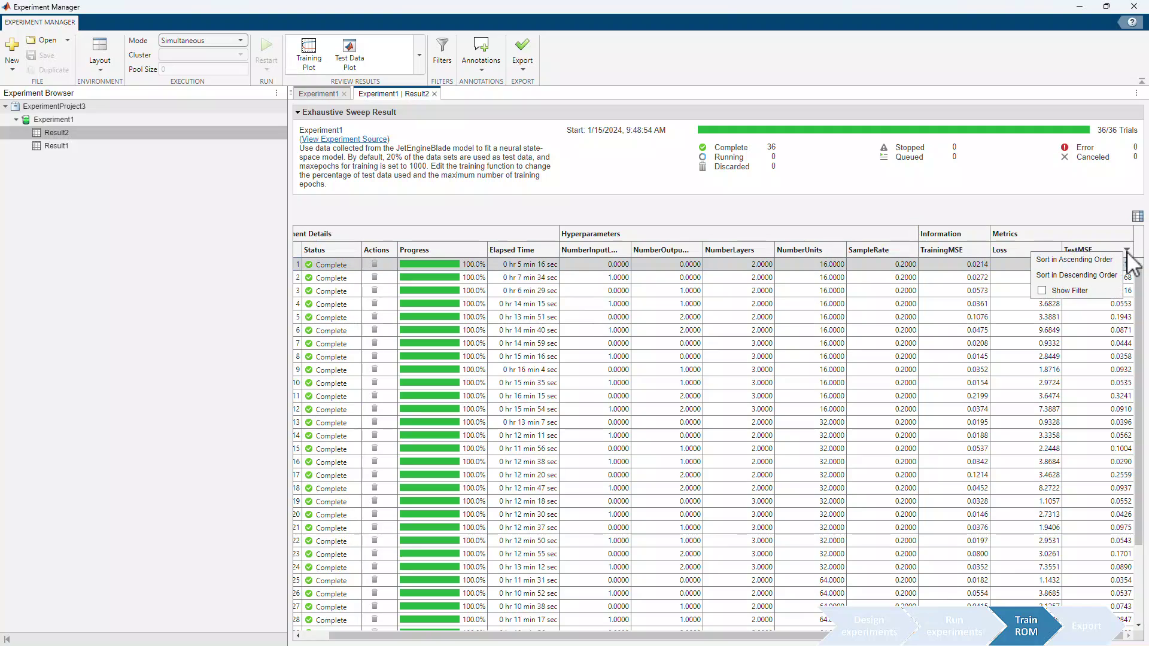
pyautogui.click(1112, 260)
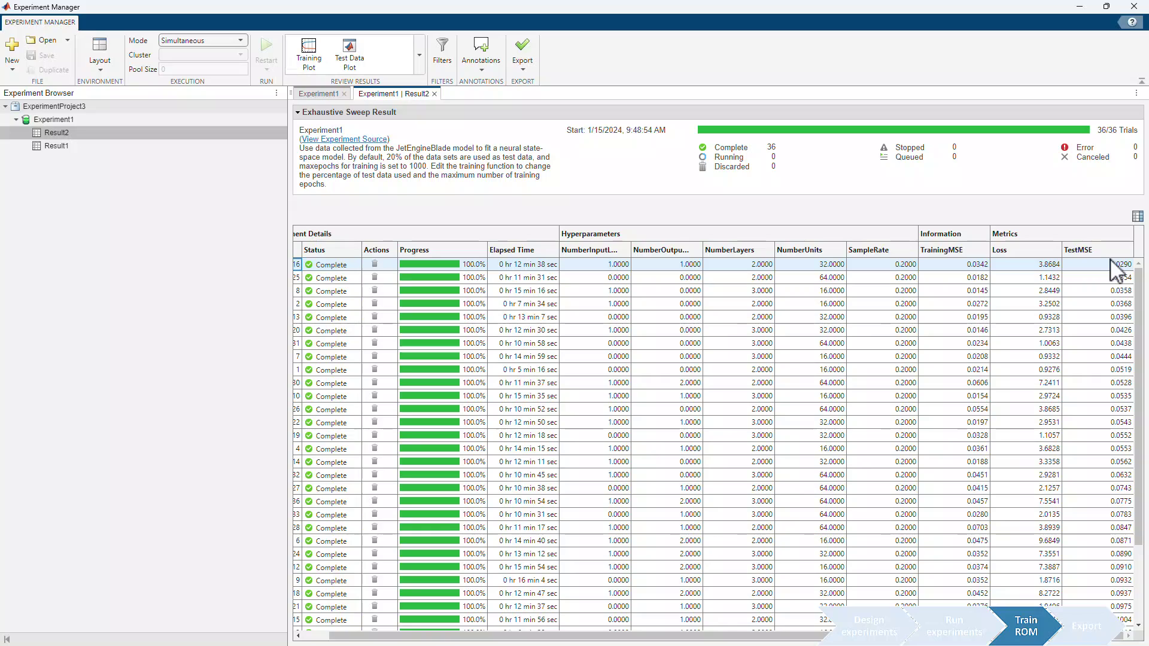
pyautogui.click(1095, 316)
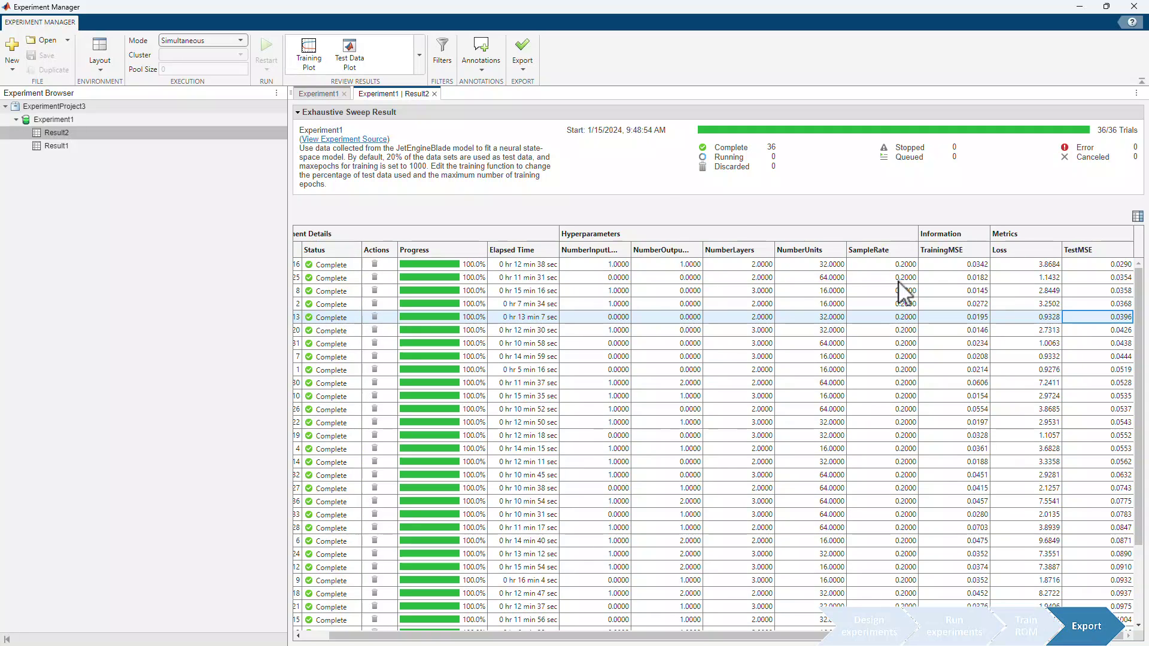
# Export the selected trial's training output to the workspace as trainingOutput and inspect it
pyautogui.click(523, 53)
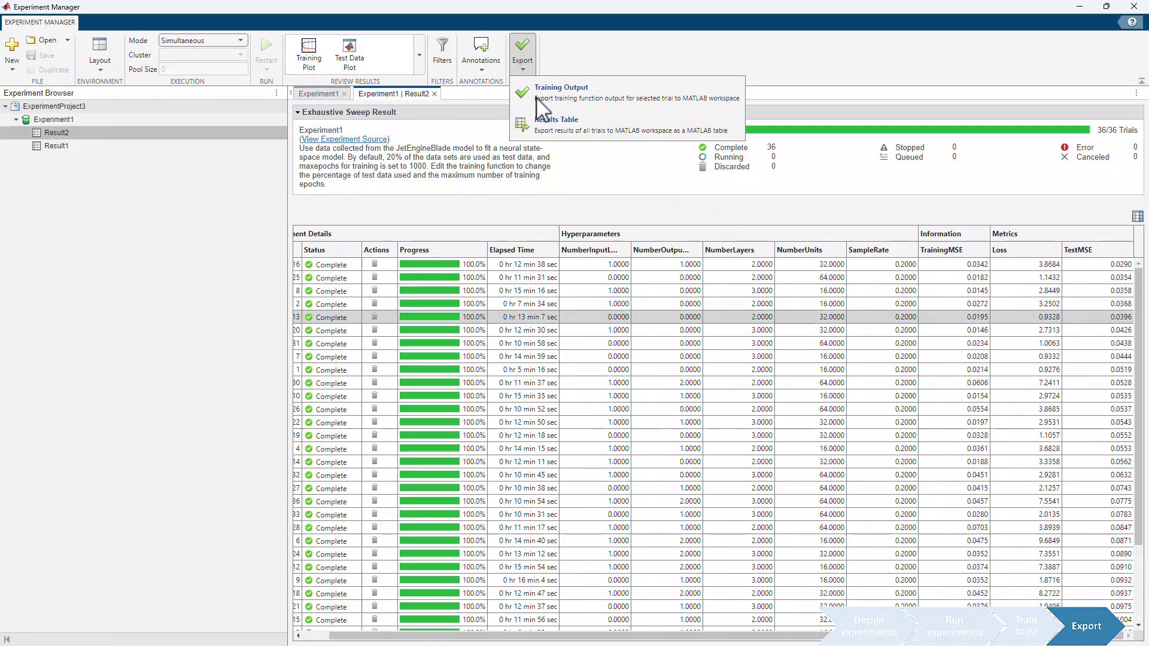
pyautogui.click(558, 90)
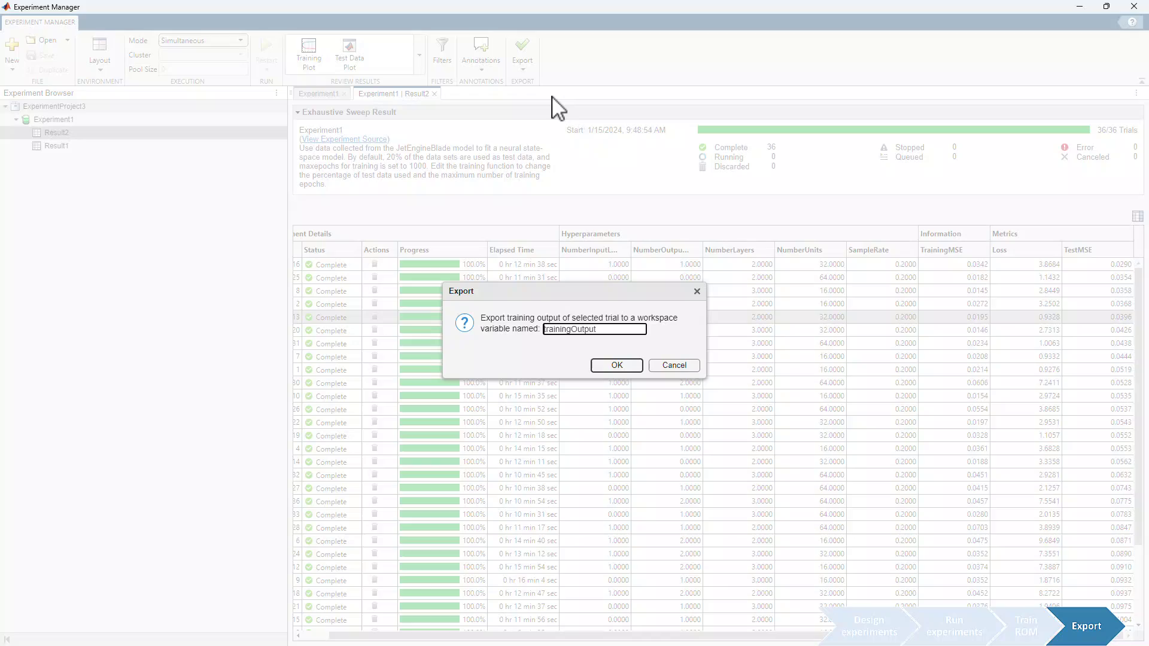
pyautogui.click(624, 368)
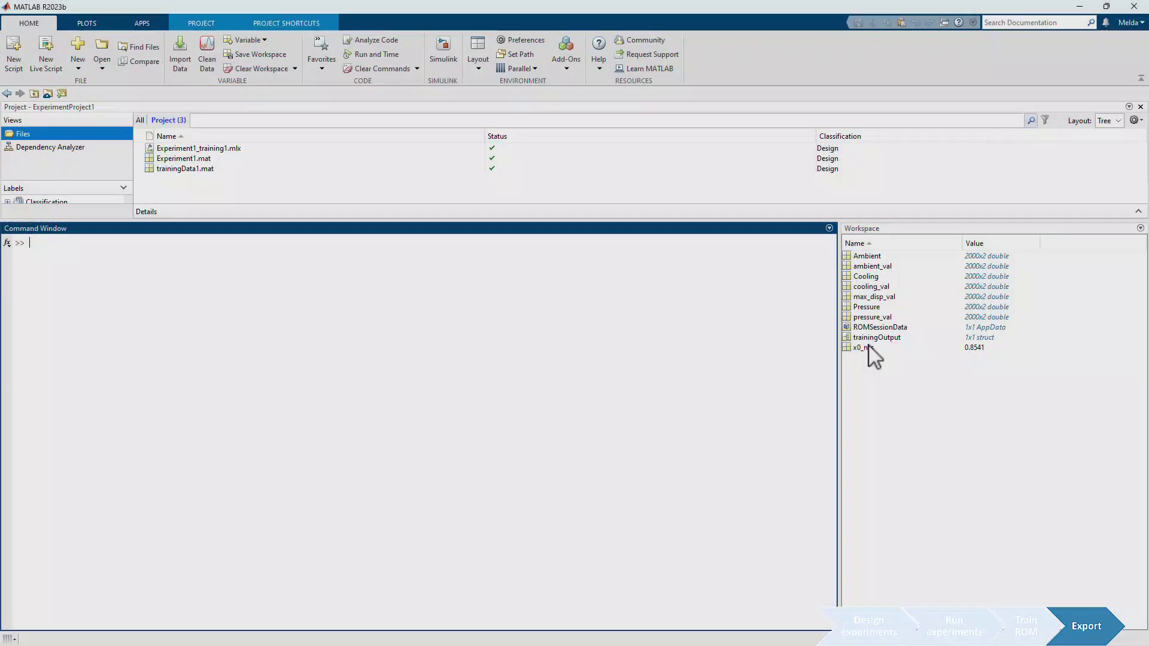
pyautogui.doubleClick(875, 338)
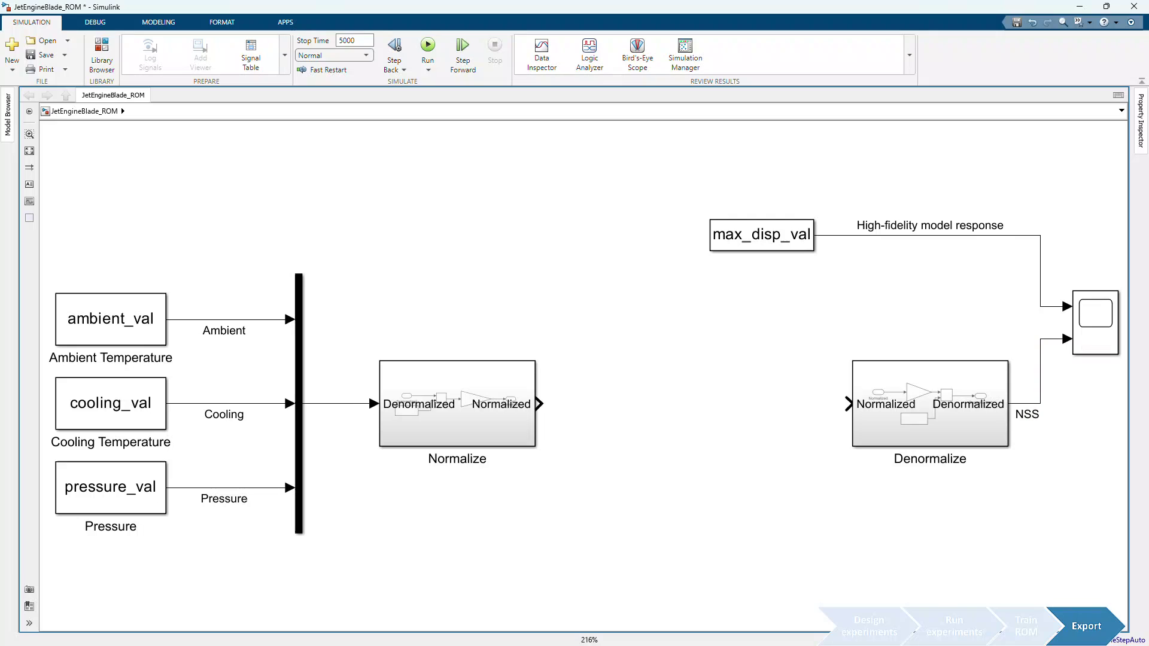
# Insert a Neural State Space Model block using model trainingOutput.NSSModel and initial state x0_nss
pyautogui.write('ne')
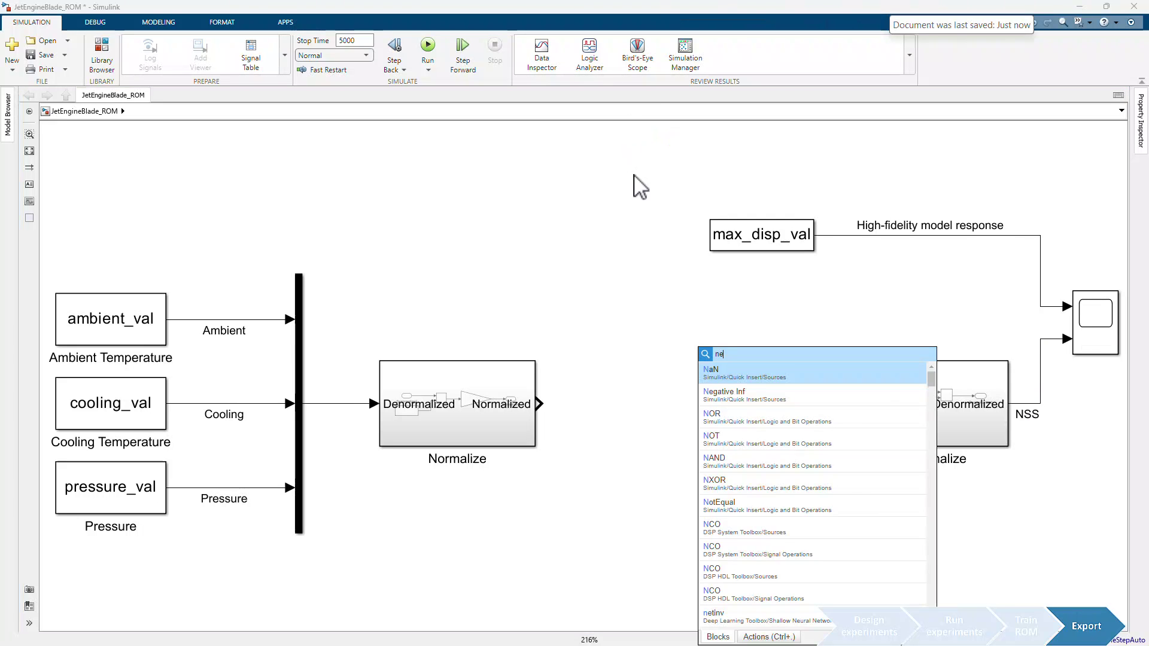
pyautogui.write('ural')
pyautogui.press('Return')
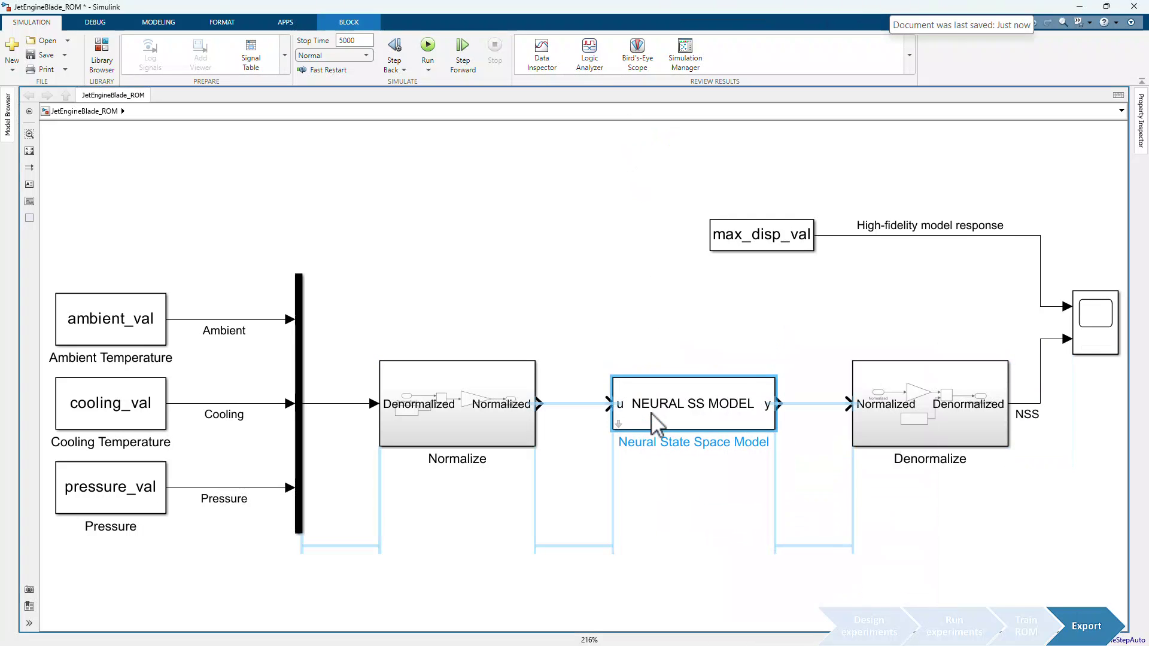
pyautogui.doubleClick(695, 422)
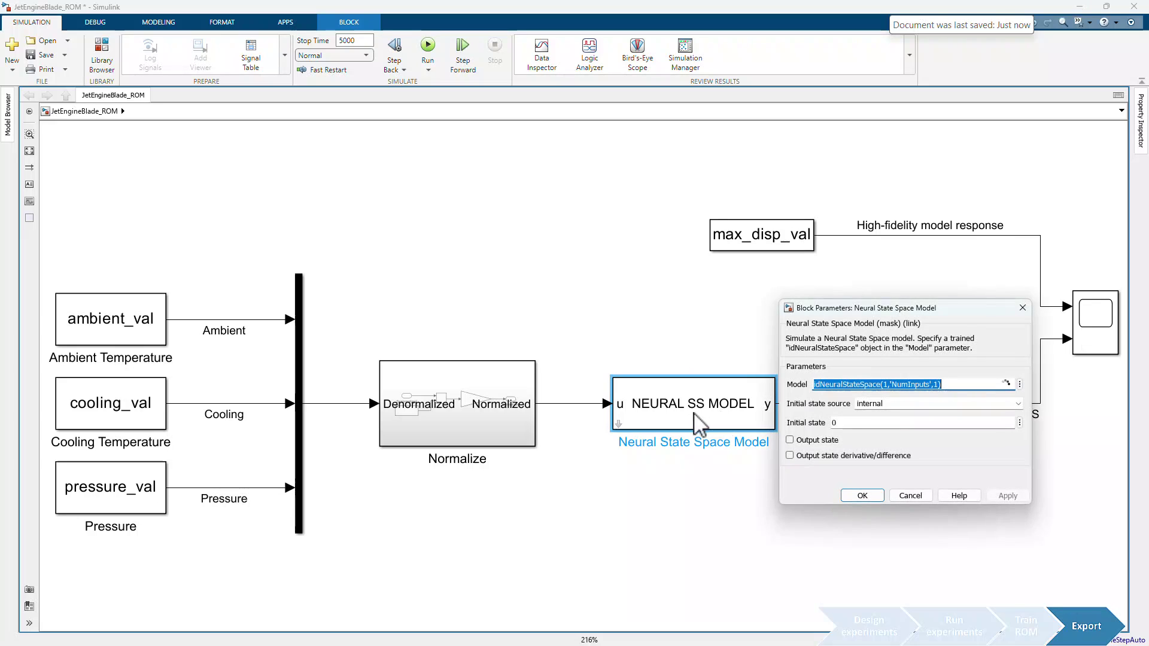
pyautogui.write('trainingOutput.NSSModel')
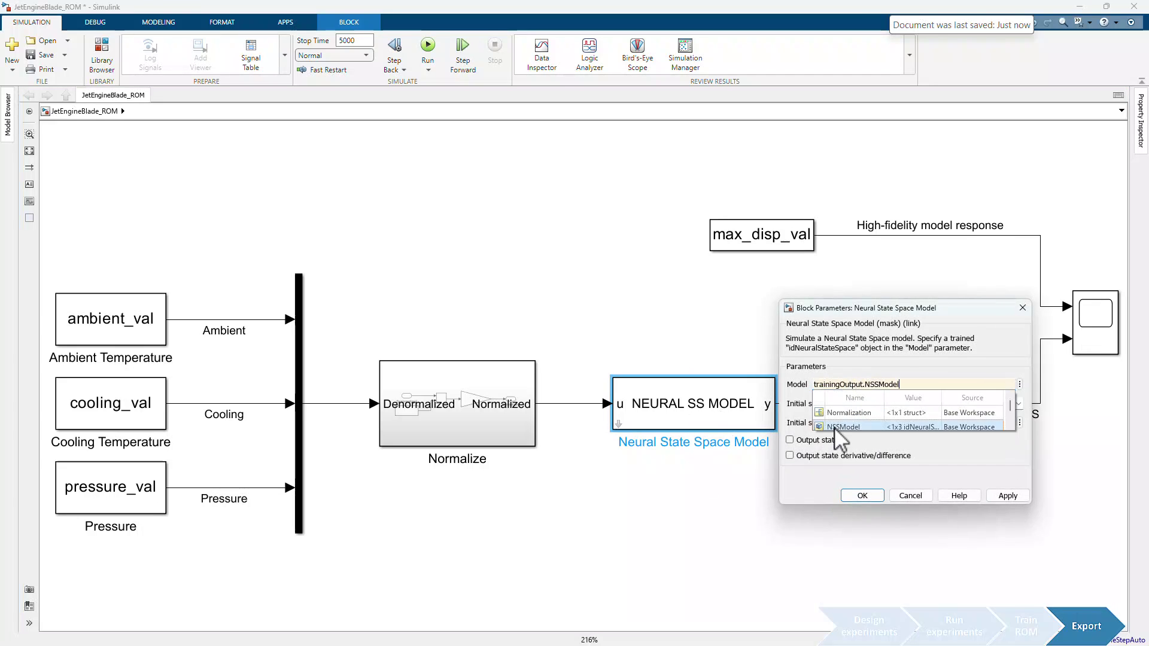
pyautogui.click(834, 427)
pyautogui.click(870, 422)
pyautogui.write('x0_nss')
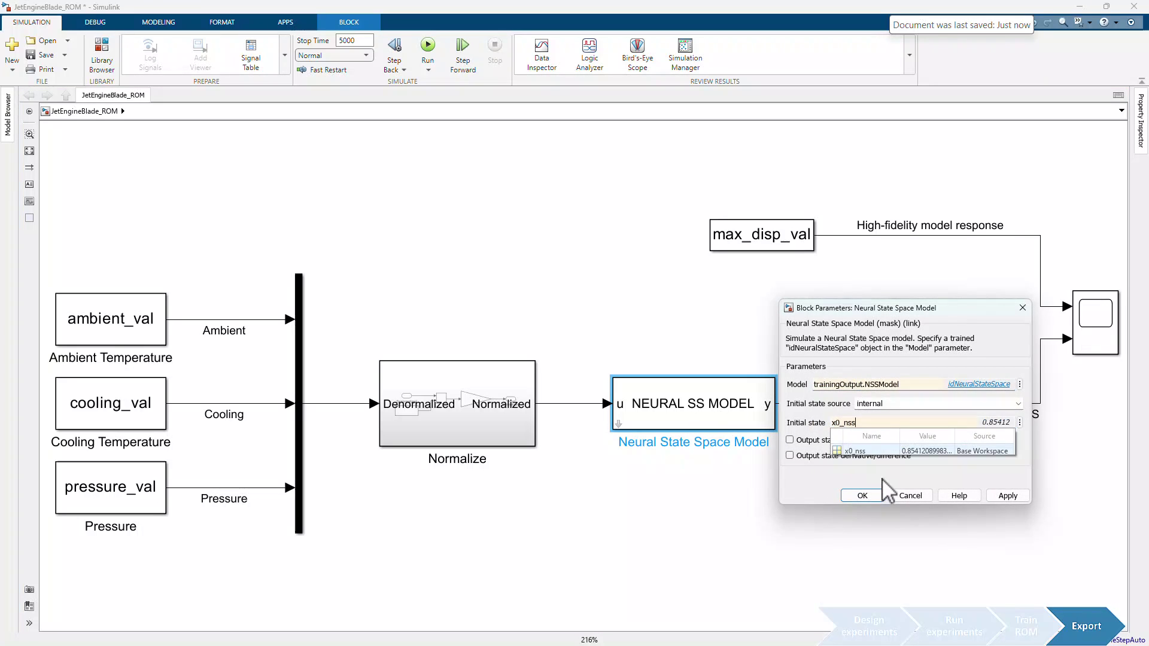
pyautogui.click(877, 496)
# Simulate the JetEngineBlade_ROM model to compare the NSS output against the high-fidelity response
pyautogui.click(428, 46)
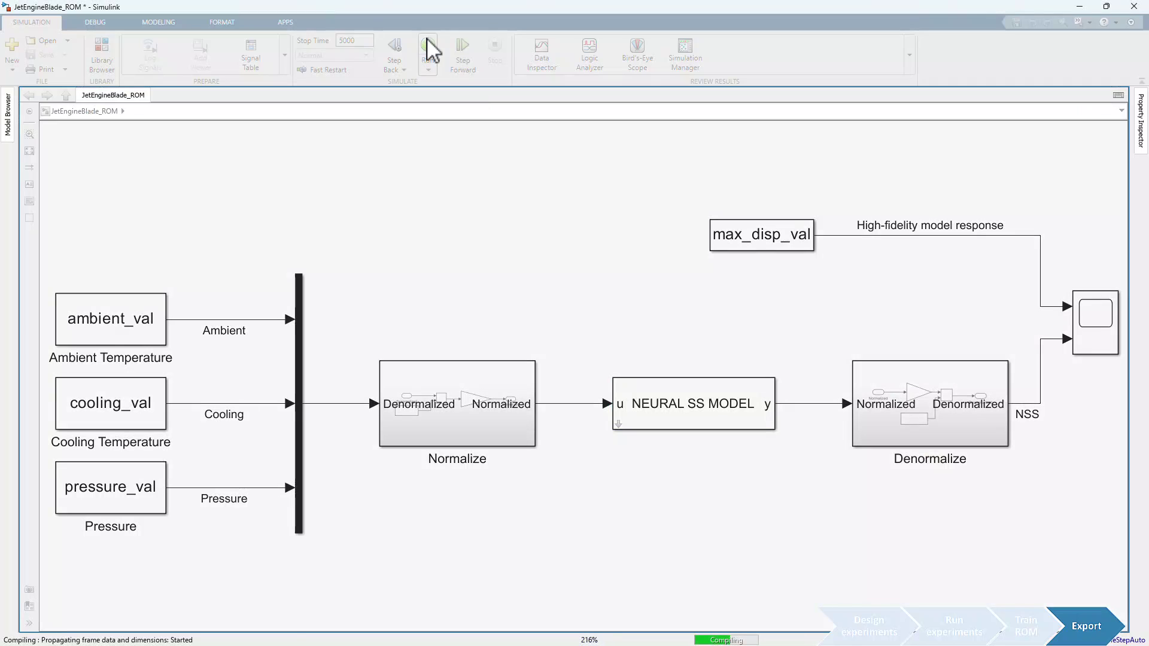